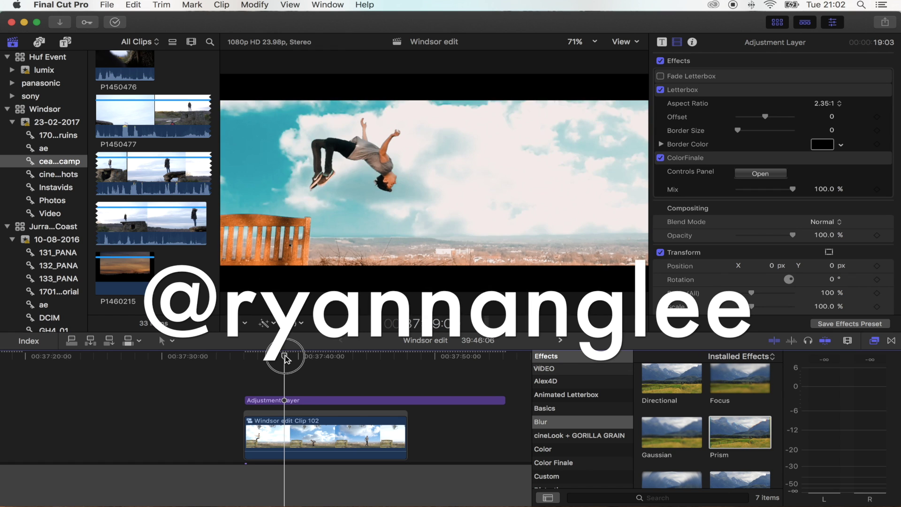
Review the finished backflip shot around 37:38 and inspect the settings of its compound clip
click(268, 360)
click(276, 361)
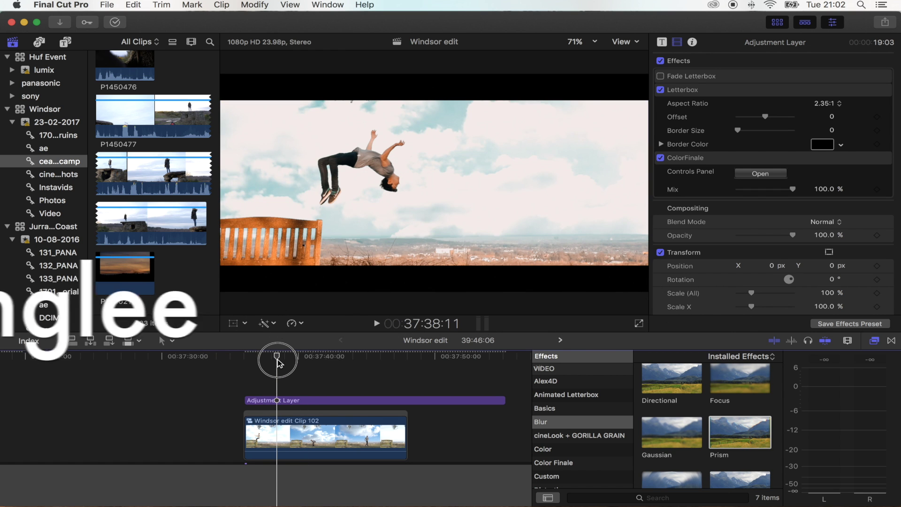
drag(278, 360, 265, 361)
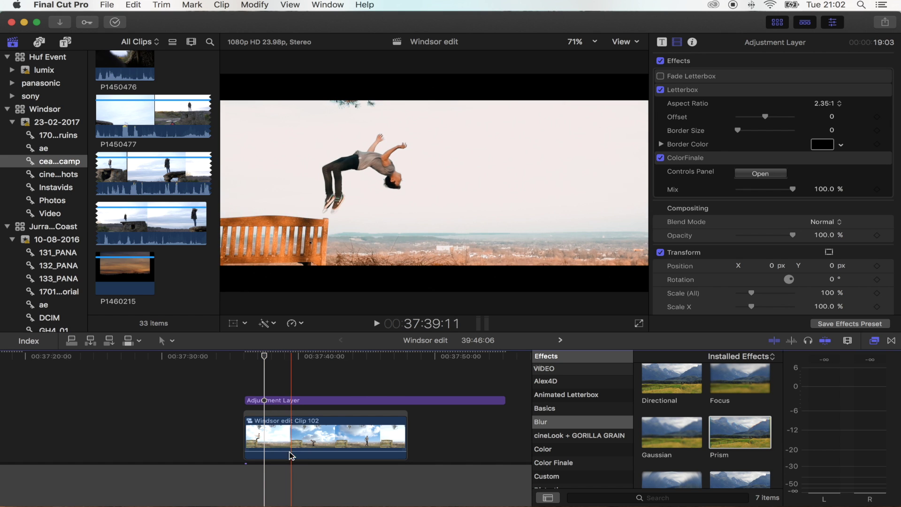
click(272, 433)
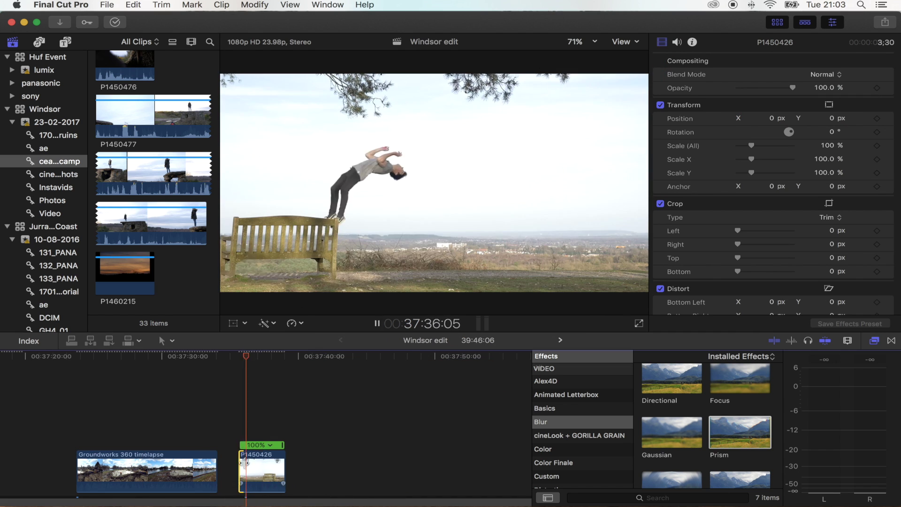
key(space)
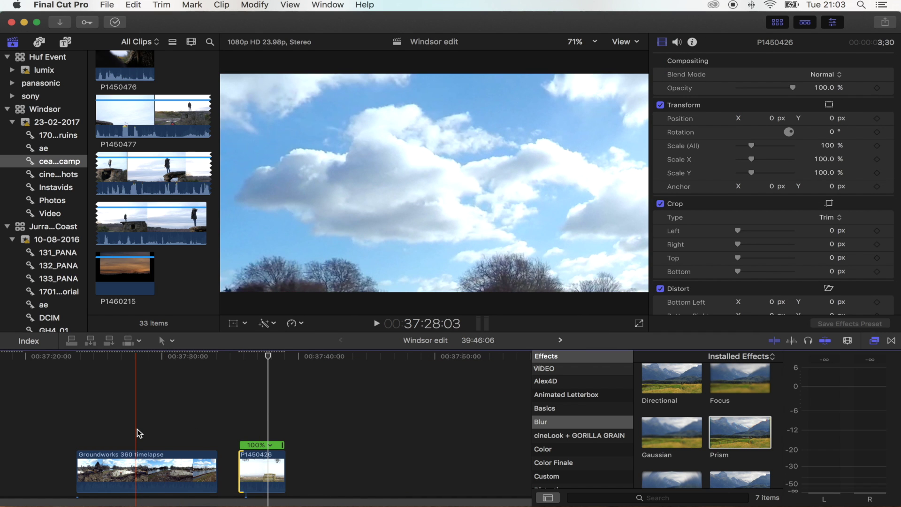
Retime the raw backflip clip P1450426 with Automatic Speed
key(super+equal)
key(super+equal)
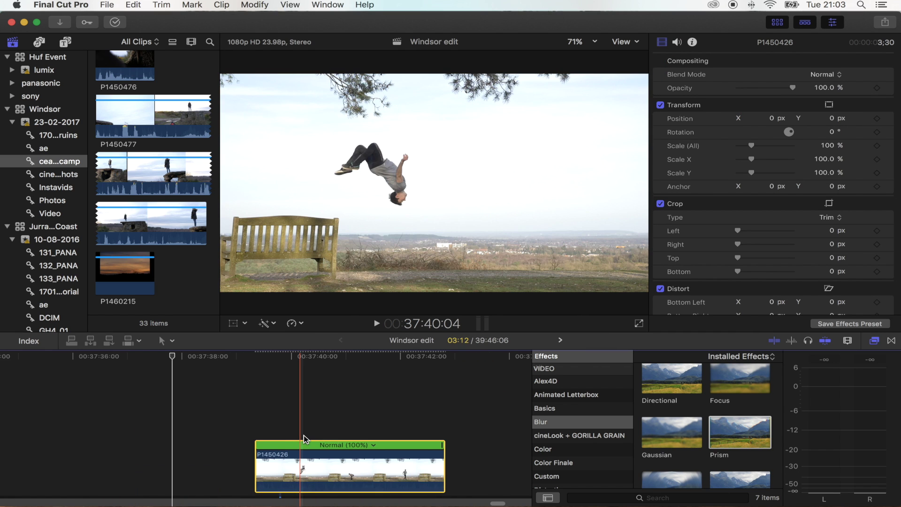
scroll(303, 435, right, 4)
key(super+equal)
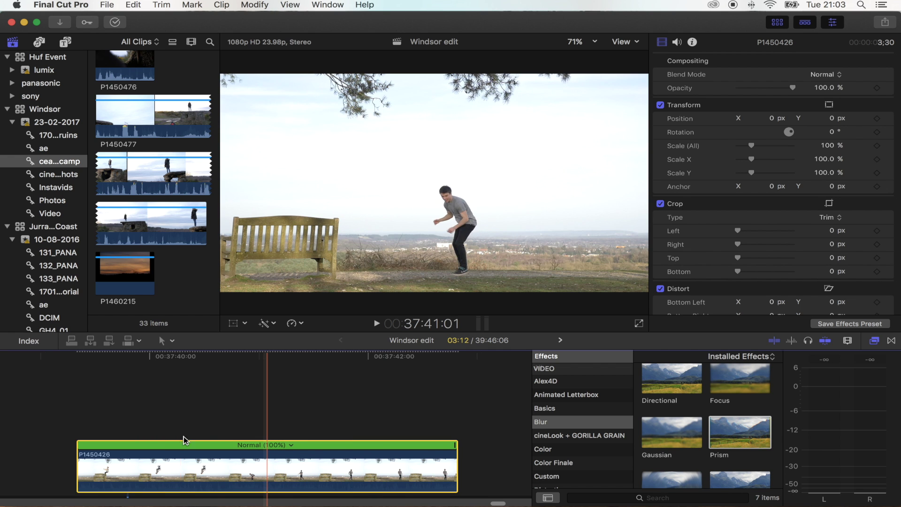
click(291, 324)
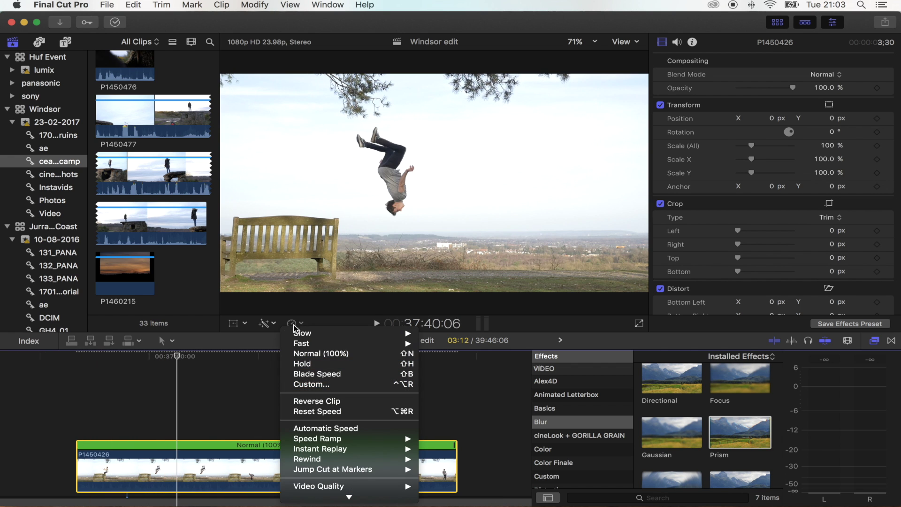
click(314, 430)
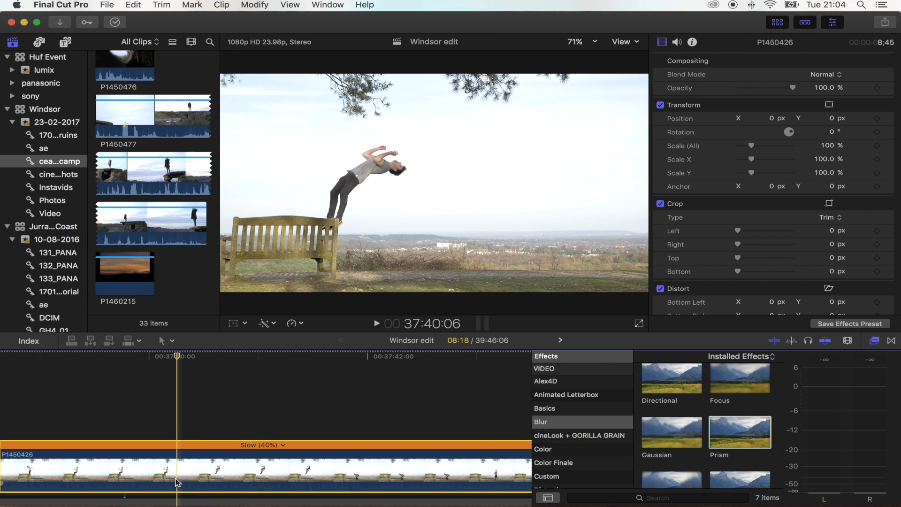
Play back the slowed clip and blade its speed at 37:40:11, as the jumper leaves the bench
key(space)
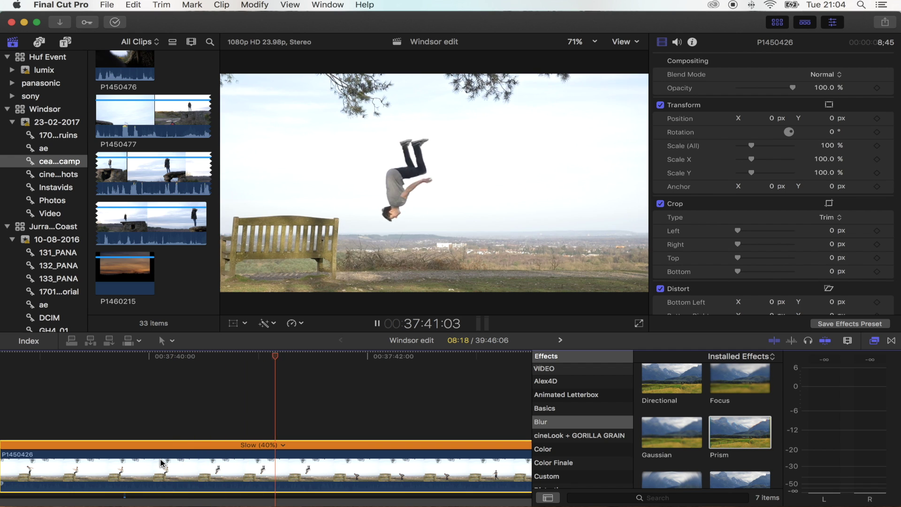
scroll(161, 463, down, 1)
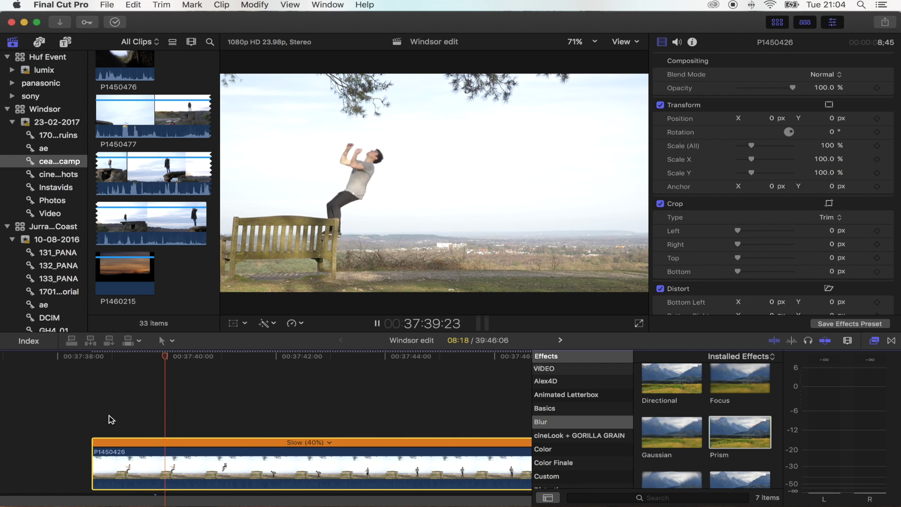
key(space)
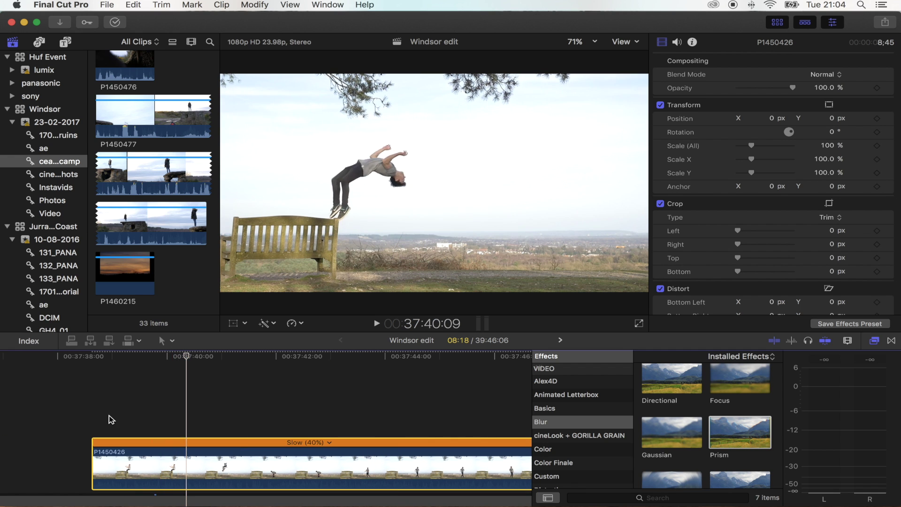
click(192, 467)
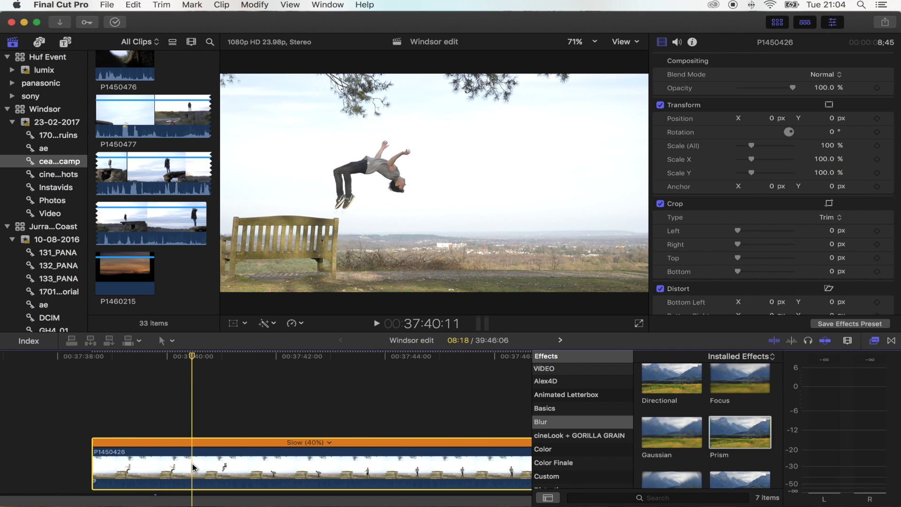
scroll(194, 467, down, 2)
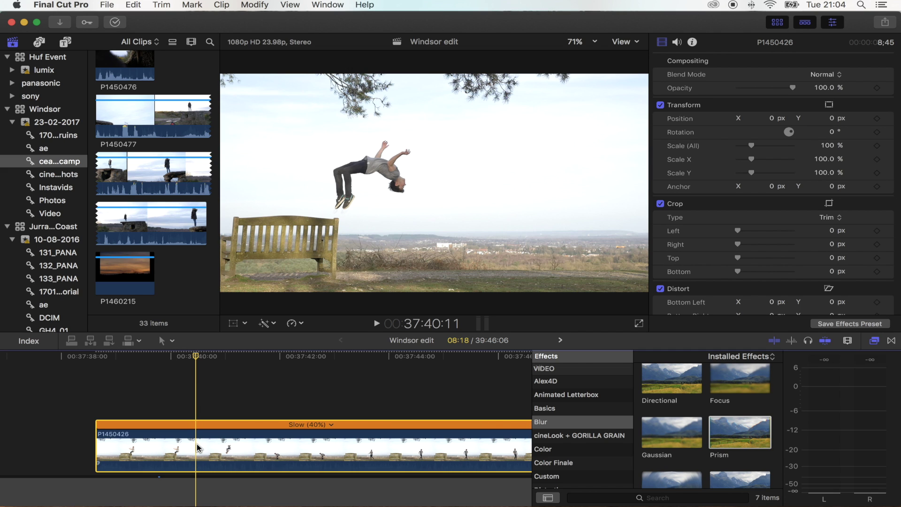
key(shift+b)
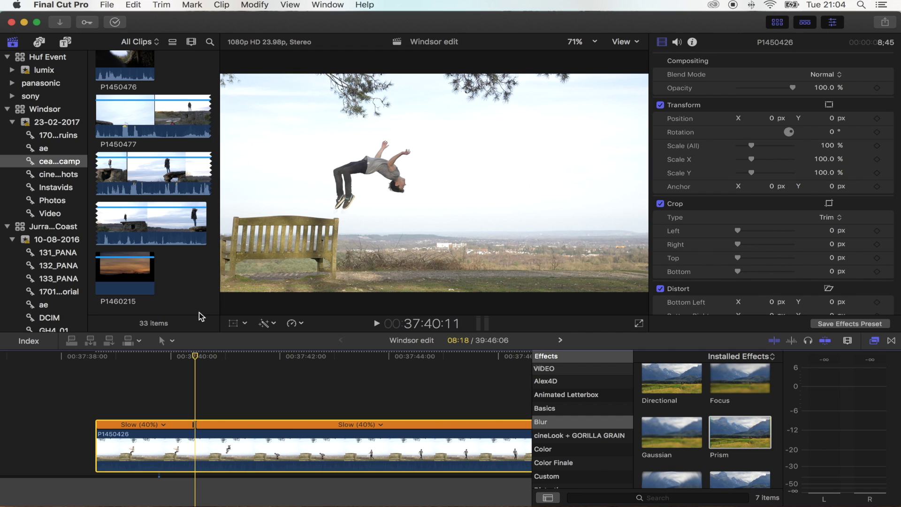
Blade the clip's speed a second time, three frames after the first speed cut
key(Right)
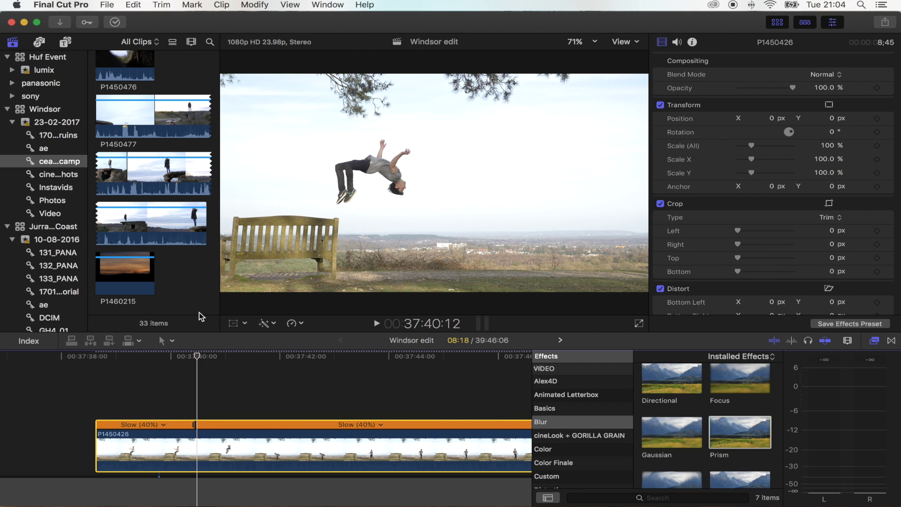
key(Right)
key(Right)
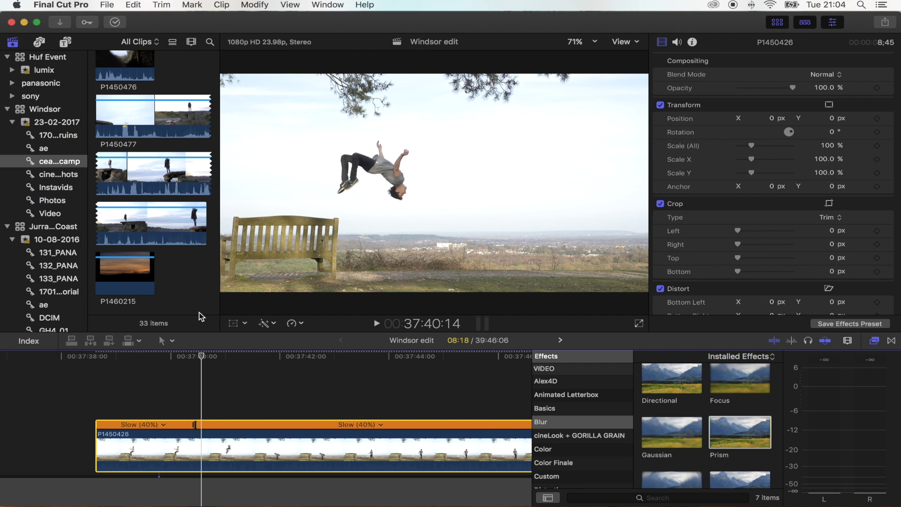
key(shift+b)
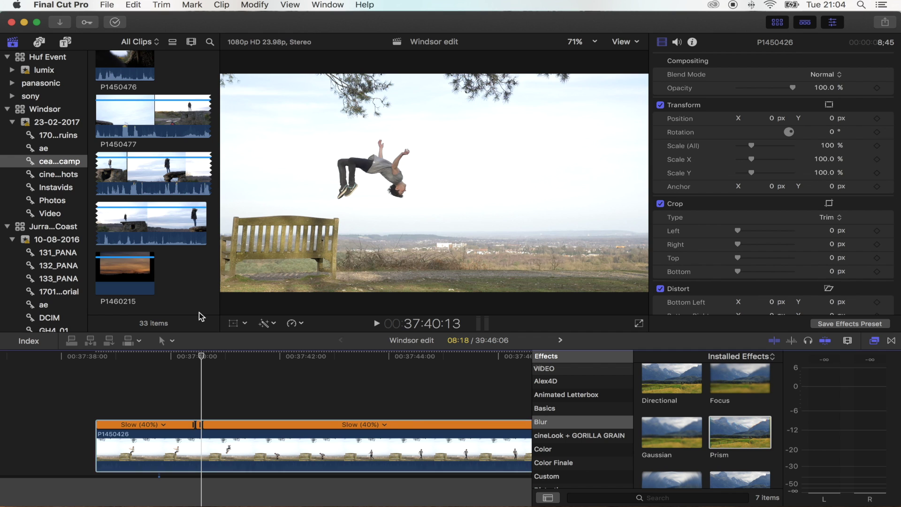
Set the short middle speed segment to a custom rate of 2% with Ripple on
key(super+equal)
key(super+equal)
key(super+equal)
key(super+equal)
key(super+equal)
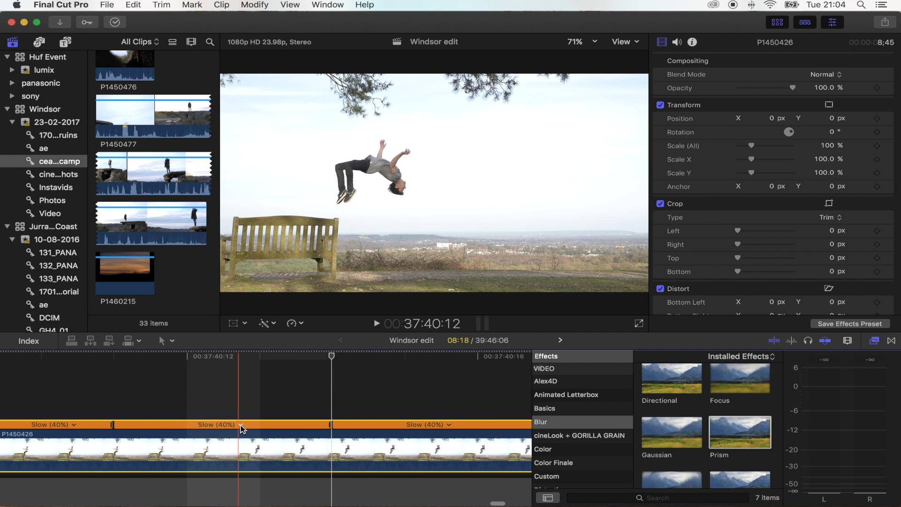
click(240, 425)
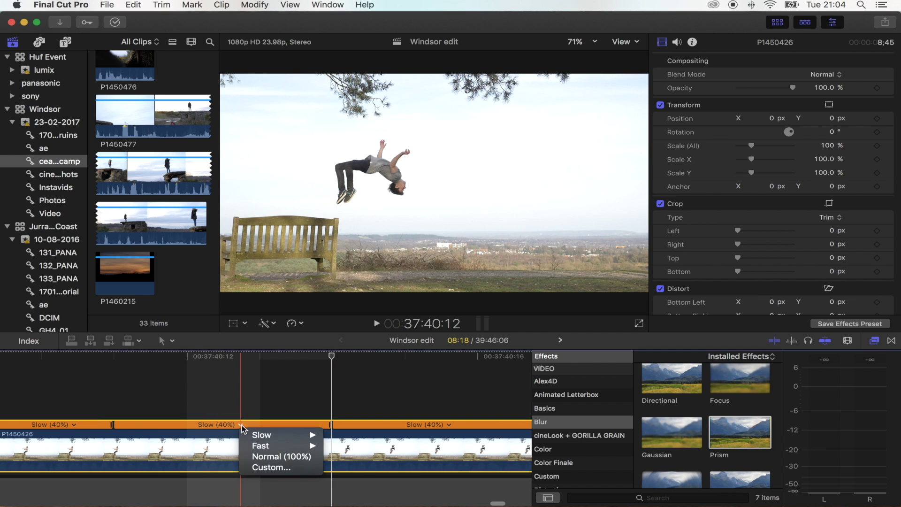
click(277, 467)
click(251, 361)
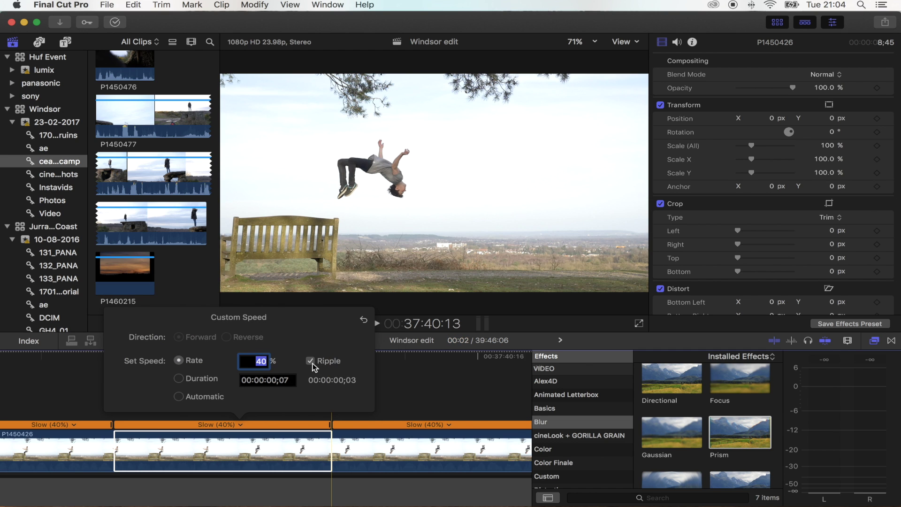
text(2)
key(Return)
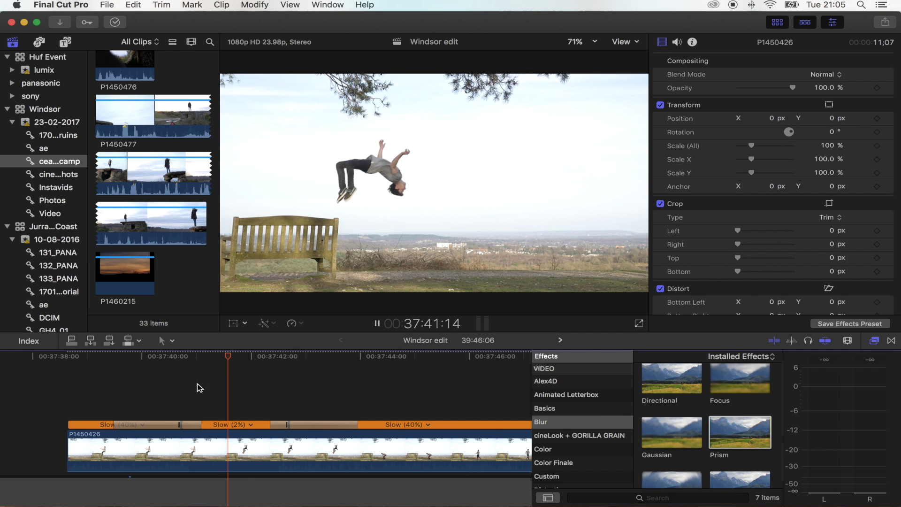
Preview the retimed backflip clip and set its retiming video quality to Optical Flow
key(space)
click(234, 450)
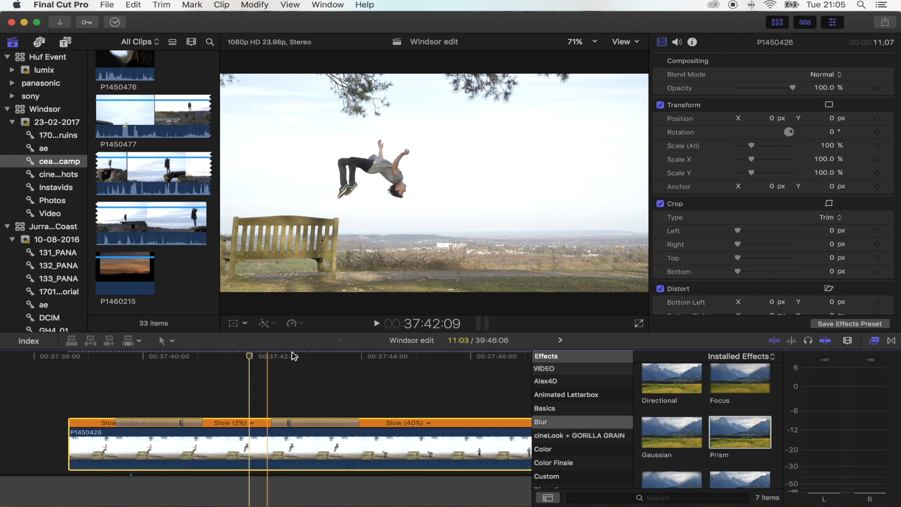
click(300, 324)
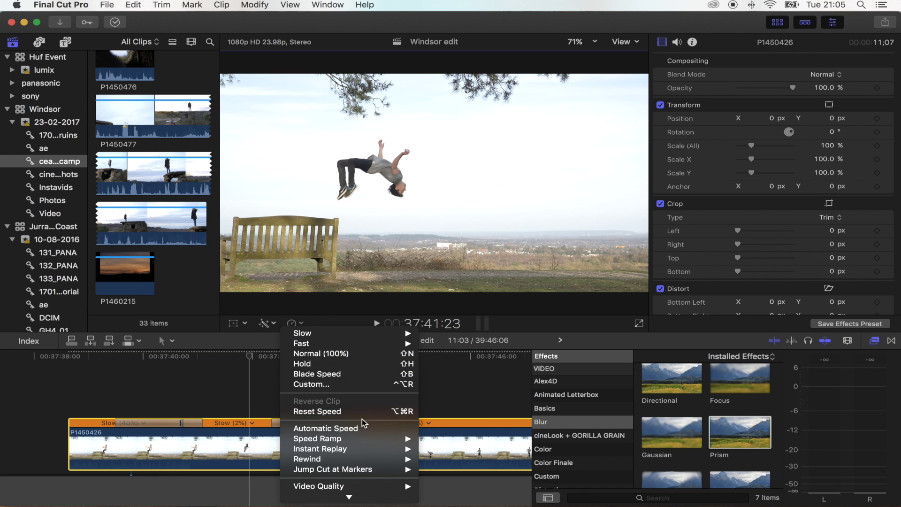
mouse_move(357, 458)
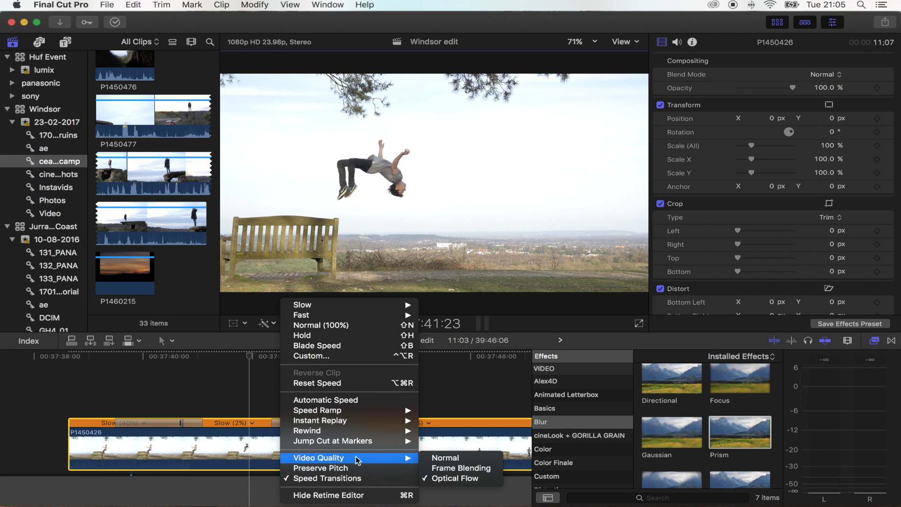
click(463, 479)
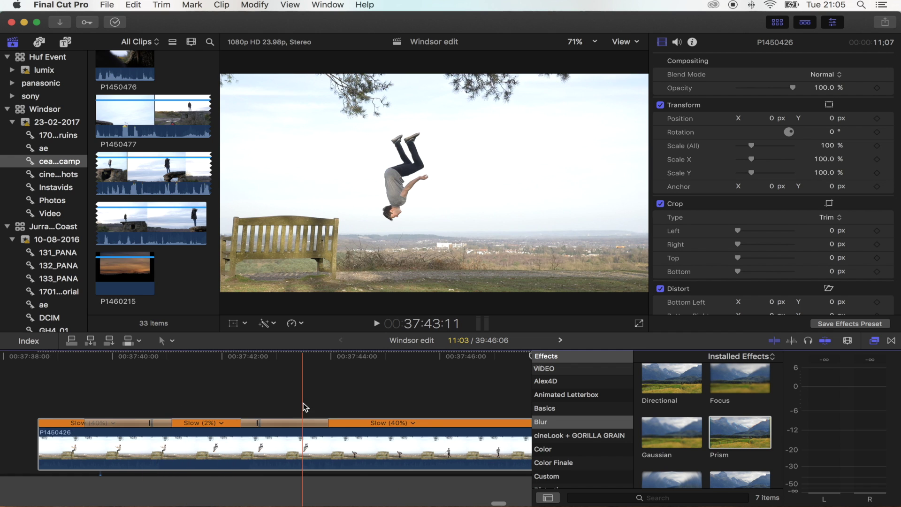
Paste a copy of the retimed P1450426 clip directly above the original and disable the lower clip
key(super+minus)
key(super+minus)
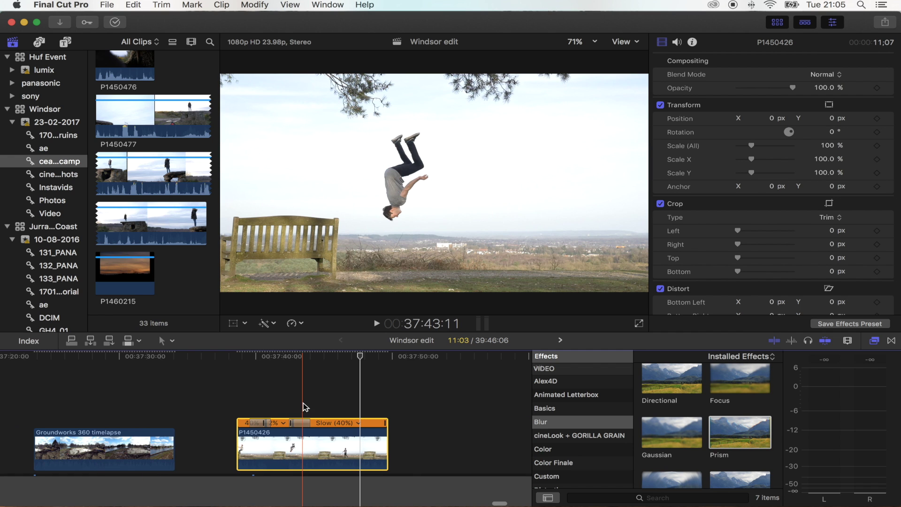
key(super+c)
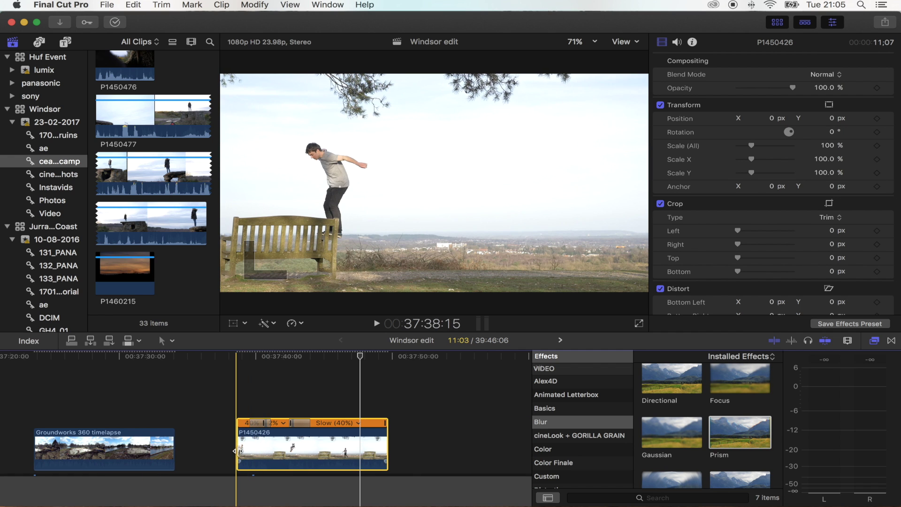
key(super+v)
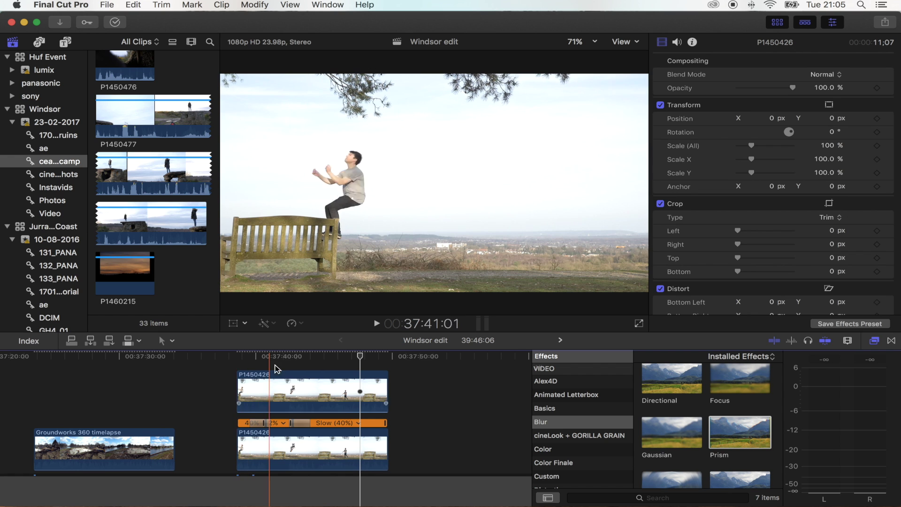
click(289, 481)
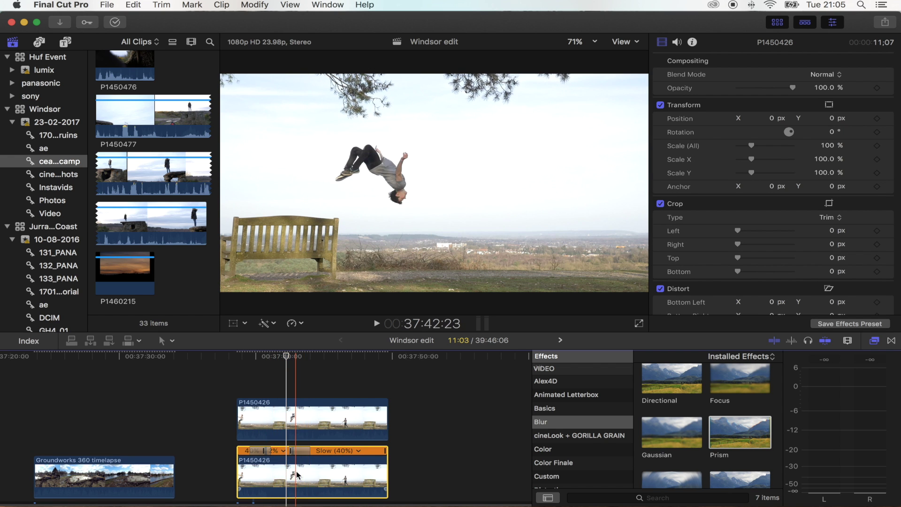
key(v)
Apply the Keyer effect from the Keying category to the upper copy of the backflip clip
click(295, 422)
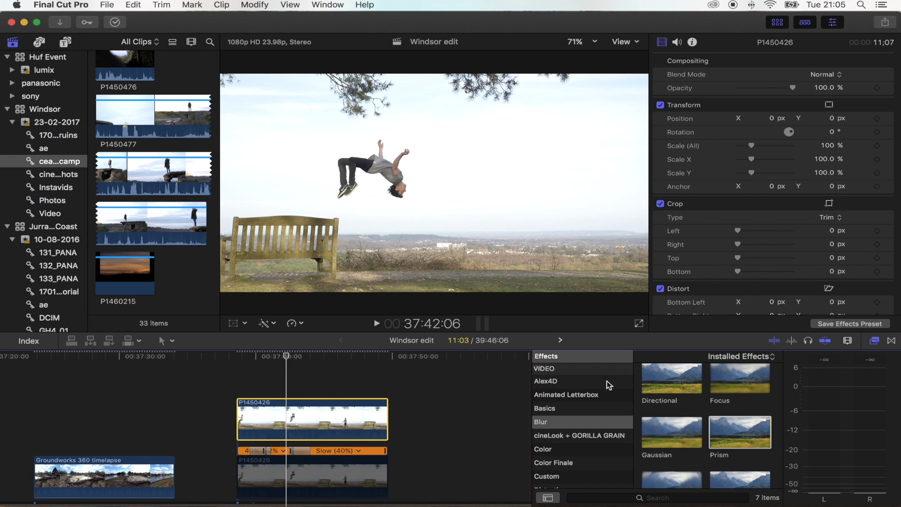
scroll(590, 408, down, 3)
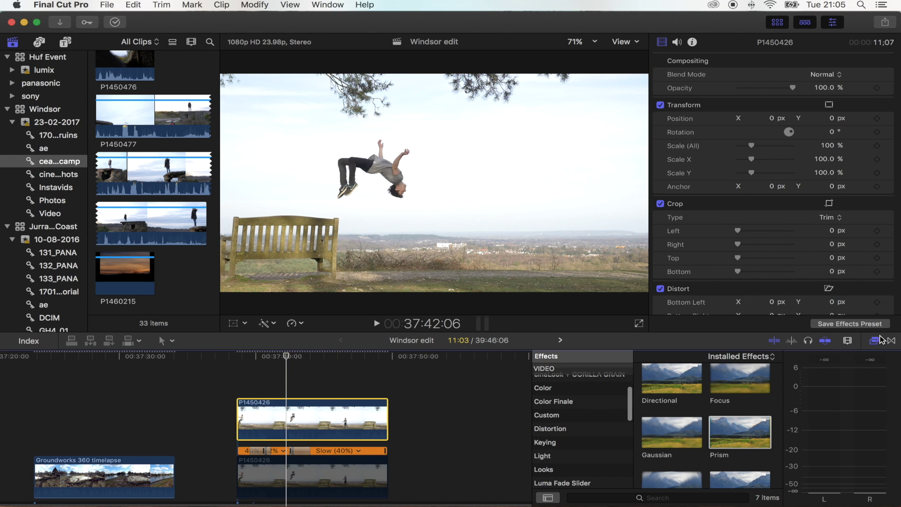
click(567, 444)
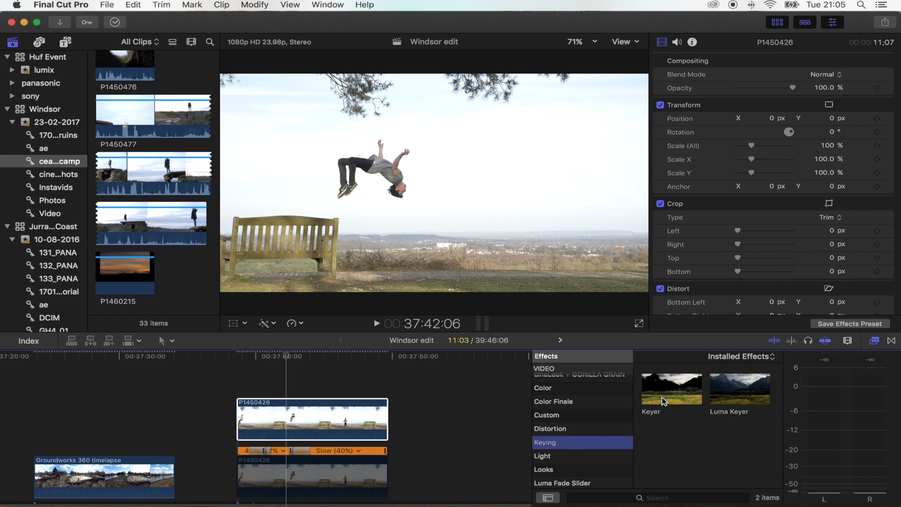
drag(660, 391, 307, 420)
At 37:42:02, sample a rectangle of sky beside the jumper for the Keyer and set its Strength to 0%
click(285, 359)
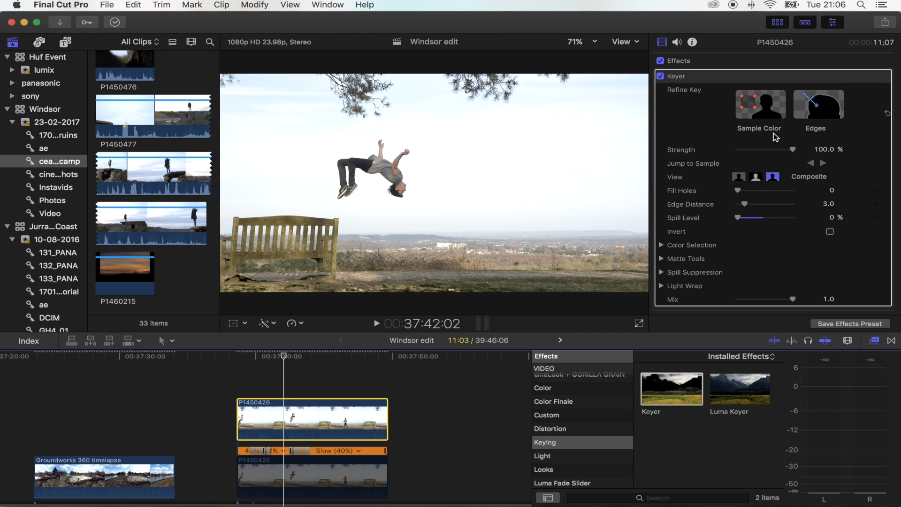
click(760, 113)
drag(479, 133, 595, 207)
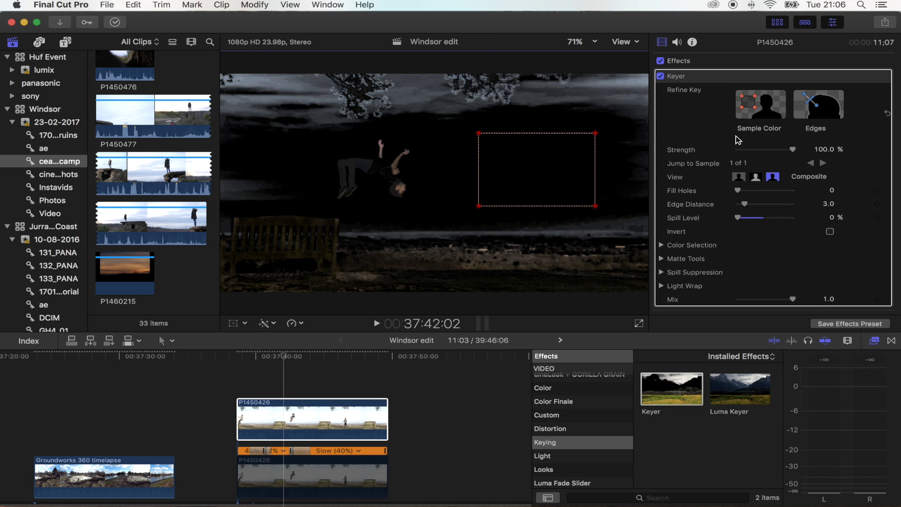
drag(778, 154, 715, 159)
Raise the black point of the Keyer's Matte Tools Levels to 0.62 on the upper backflip clip
scroll(685, 174, down, 3)
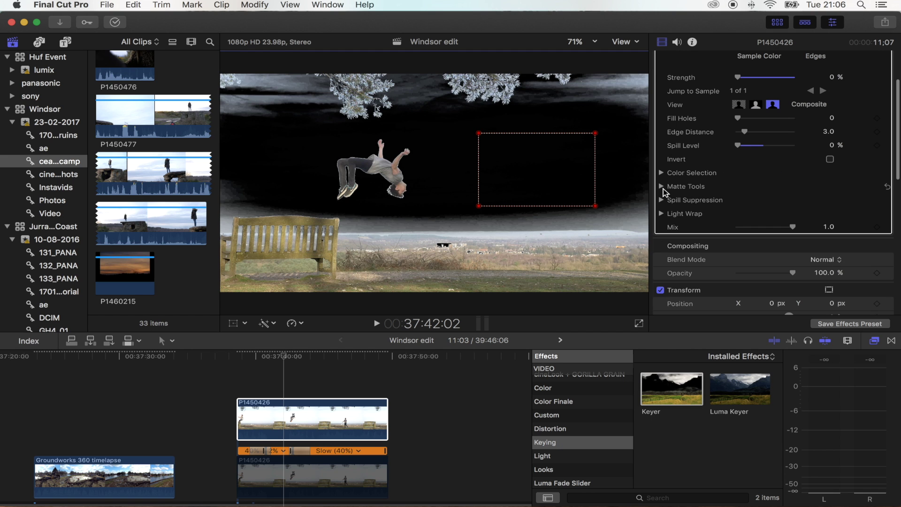
click(662, 187)
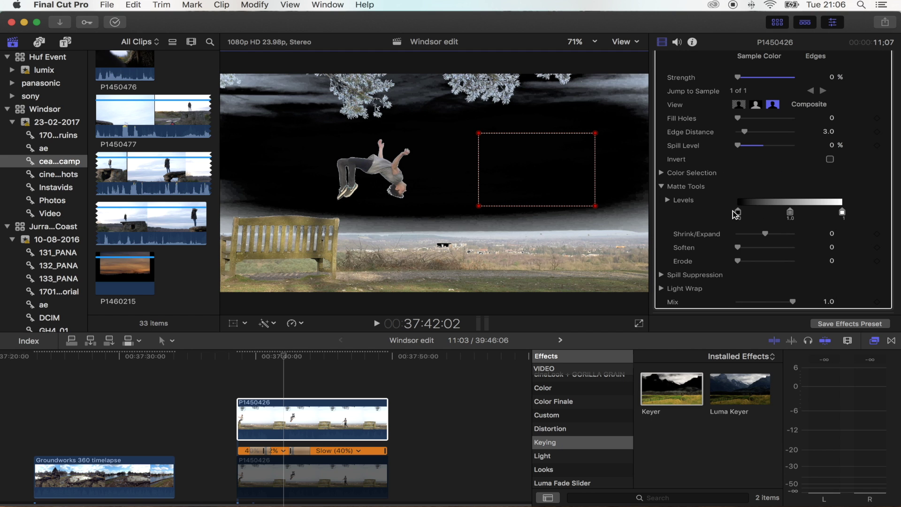
drag(742, 217, 805, 218)
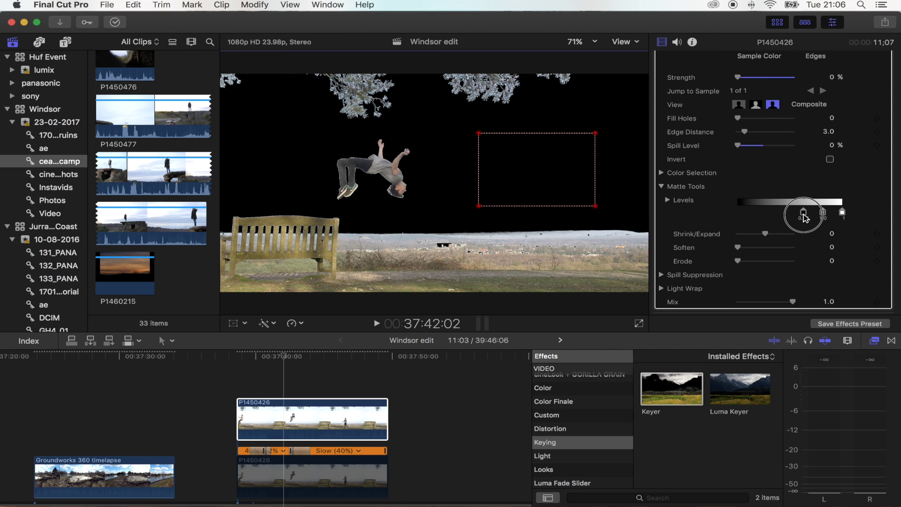
Set the Keyer's Shrink/Expand to -5.0 and Fill Holes to 2.93
scroll(676, 216, down, 2)
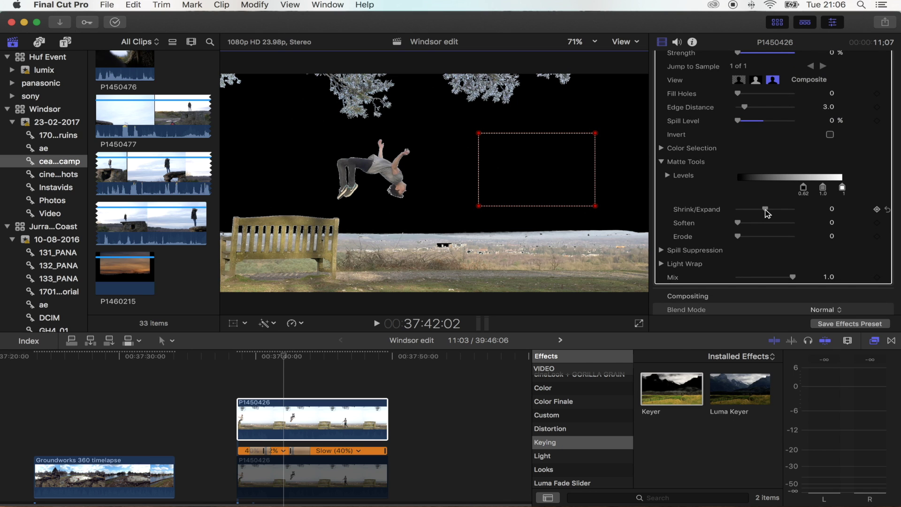
drag(765, 213, 759, 214)
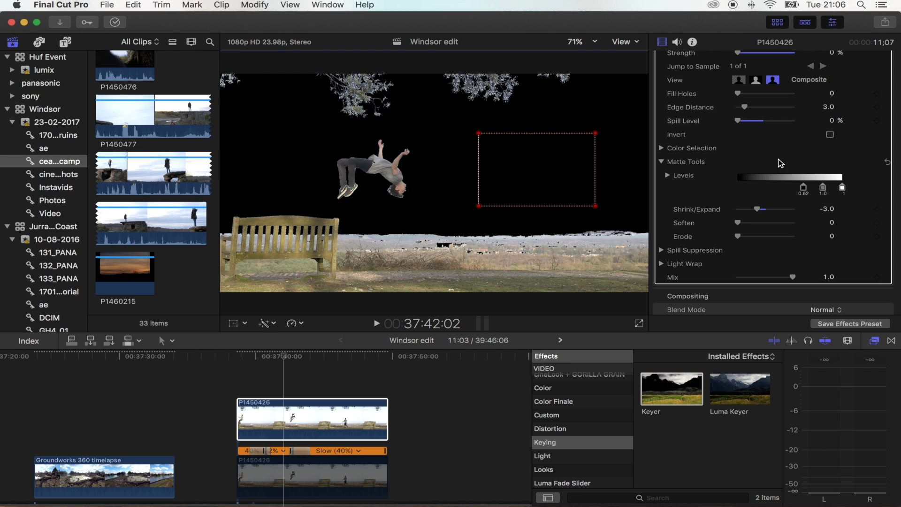
scroll(781, 163, up, 2)
drag(739, 114, 759, 121)
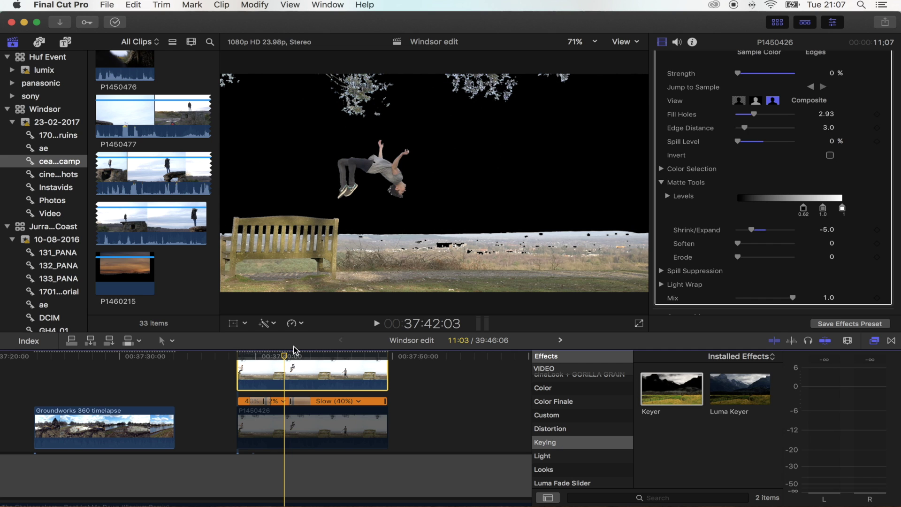
Re-enable the lower backflip clip and place the Groundworks 360 timelapse between the two P1450426 copies
click(287, 421)
scroll(286, 421, up, 2)
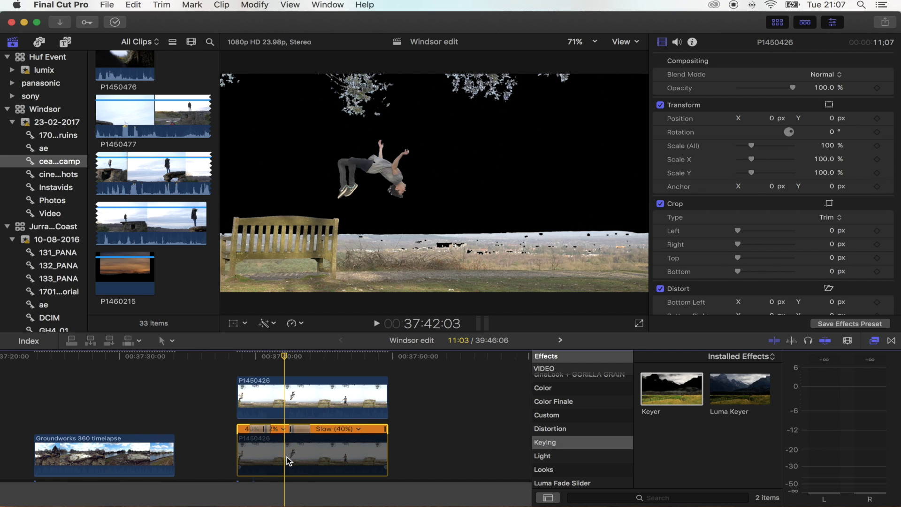
key(v)
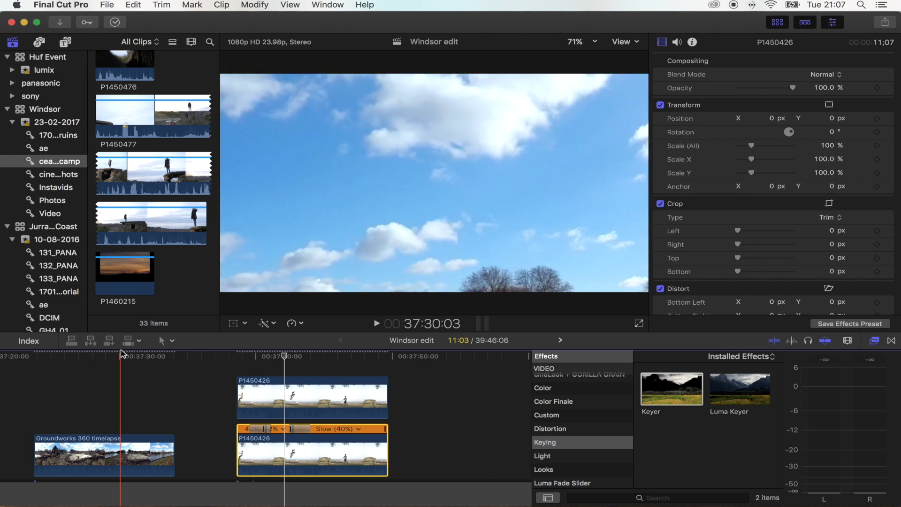
drag(146, 469, 386, 397)
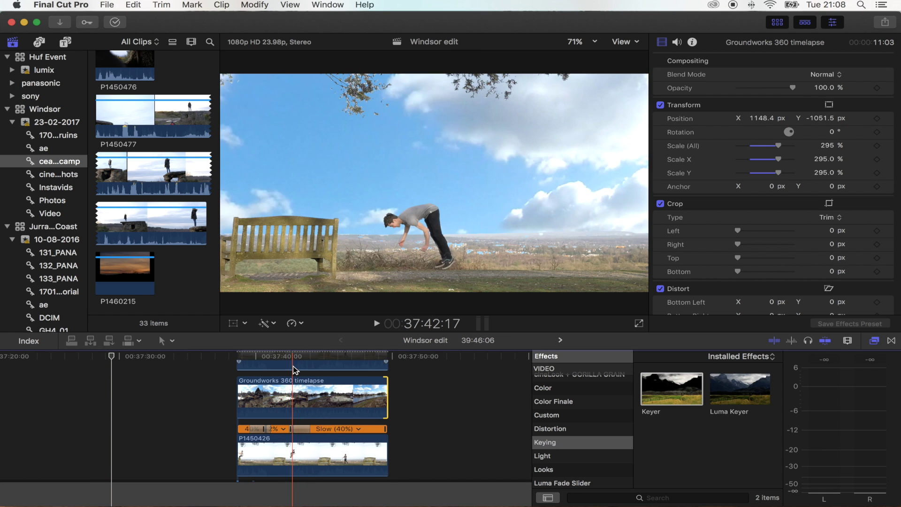
key(space)
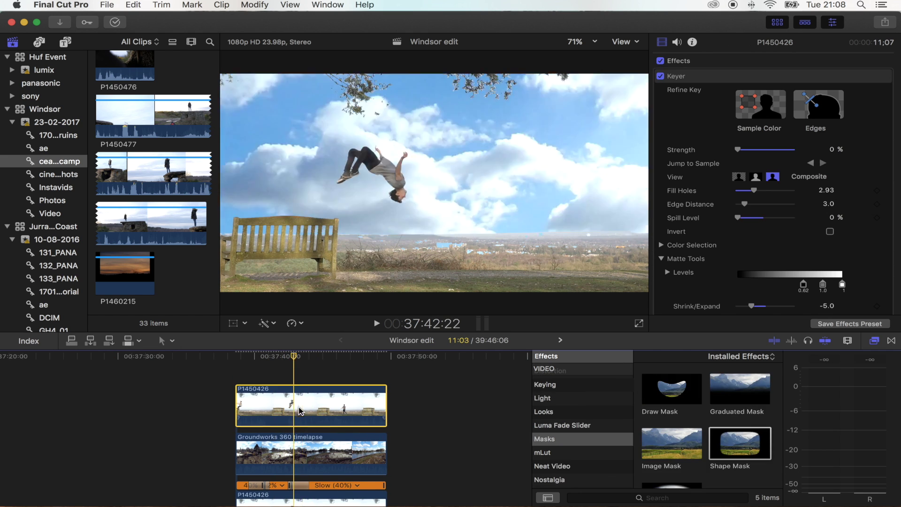
Apply an inverted Shape Mask with feather 59.0 to the Groundworks 360 timelapse and position it over the ground below the horizon
scroll(291, 408, down, 3)
click(304, 380)
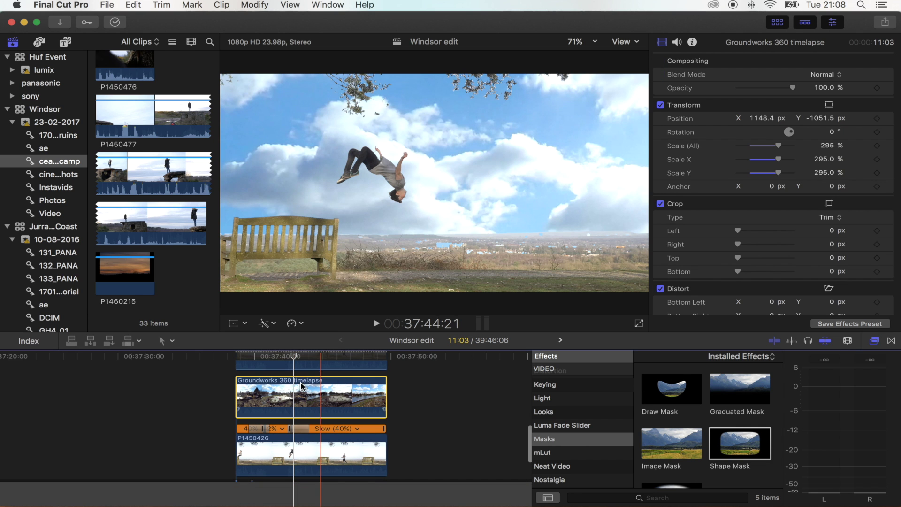
drag(740, 443, 347, 399)
drag(489, 271, 483, 221)
key(space)
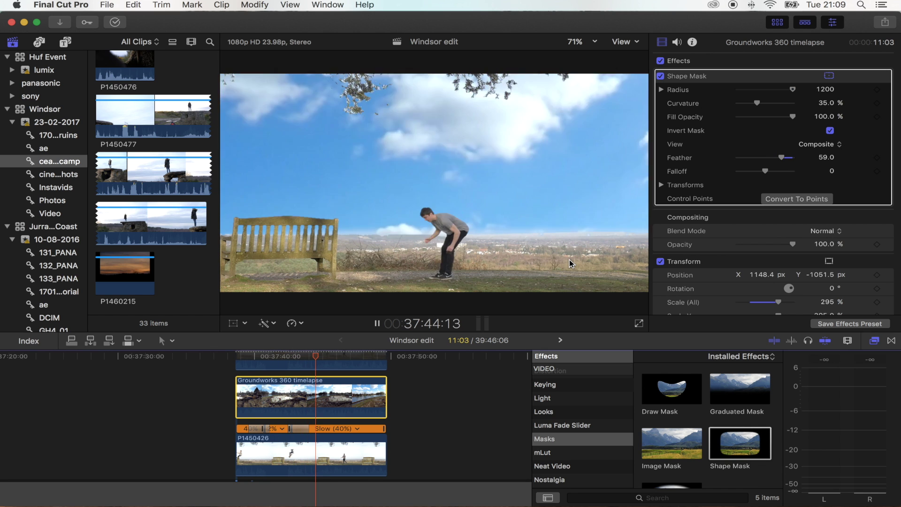
key(space)
Examine the frames around 37:40:12 where the jumper leaves the bench, and show the retiming segments of the upper P1450426 clip
drag(310, 356, 259, 361)
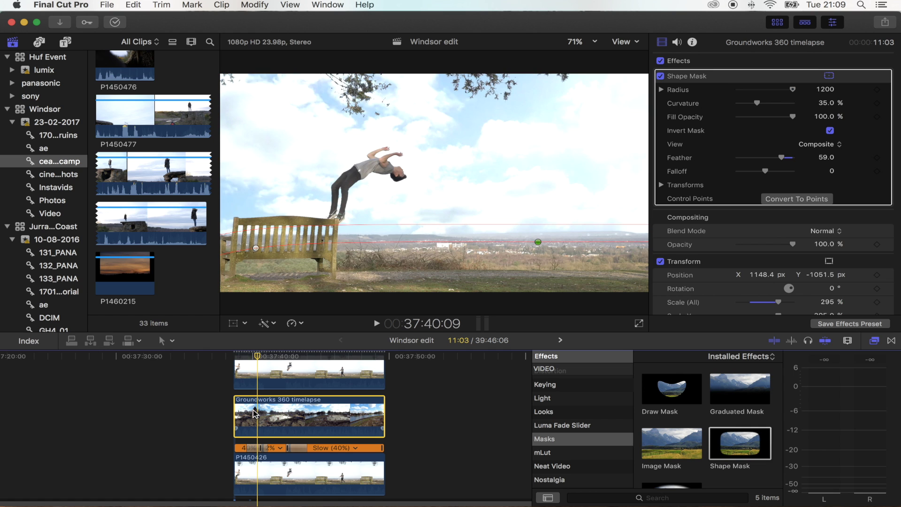
key(Right)
key(Right)
key(Right)
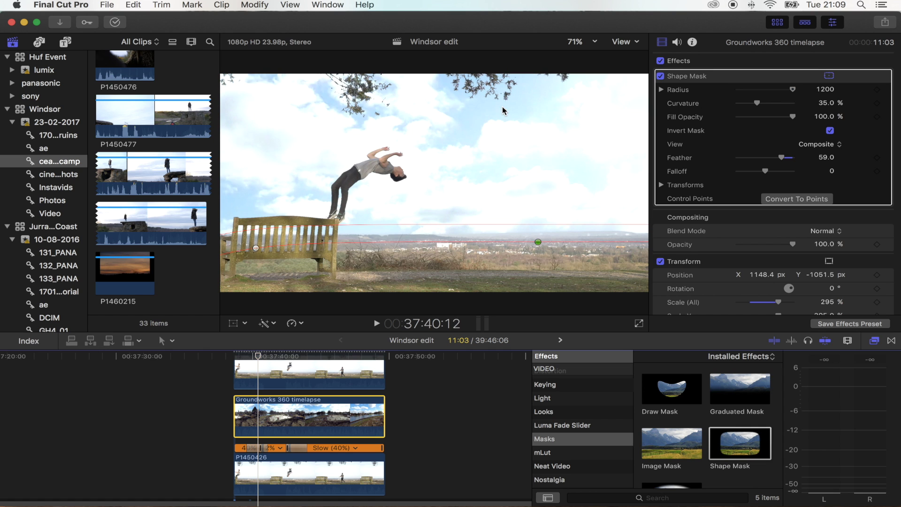
scroll(245, 396, up, 3)
click(265, 392)
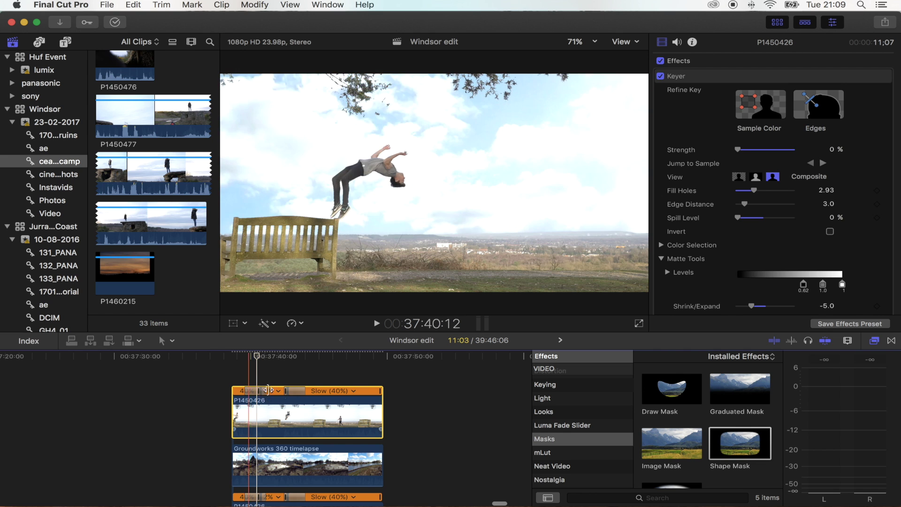
scroll(263, 396, down, 3)
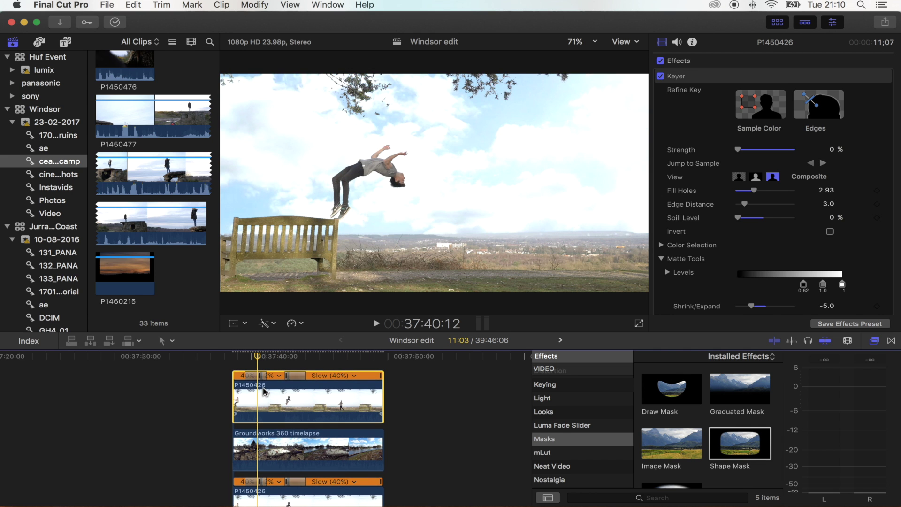
Apply the Luma Keyer effect from the Keying category to the masked Groundworks 360 timelapse
key(super+equal)
key(super+equal)
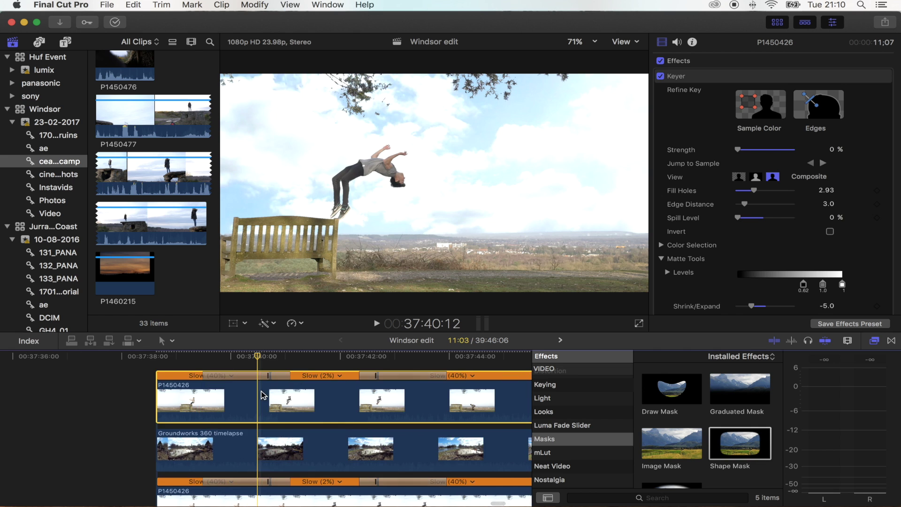
click(267, 384)
scroll(268, 384, up, 3)
scroll(271, 413, down, 4)
click(277, 447)
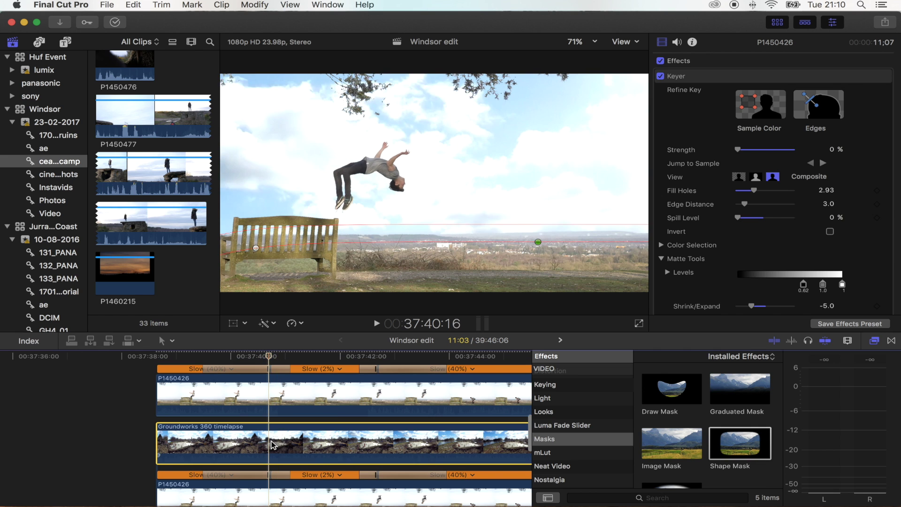
click(564, 384)
drag(733, 400, 297, 440)
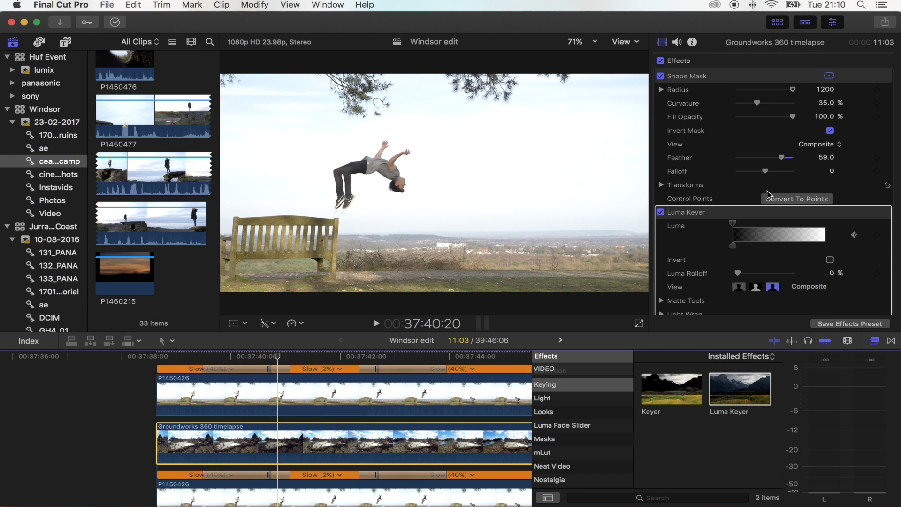
Keyframe the Luma Keyer's Luma handles at 37:40:20 for the sky transition and preview it from before the clip's start
drag(737, 244, 824, 247)
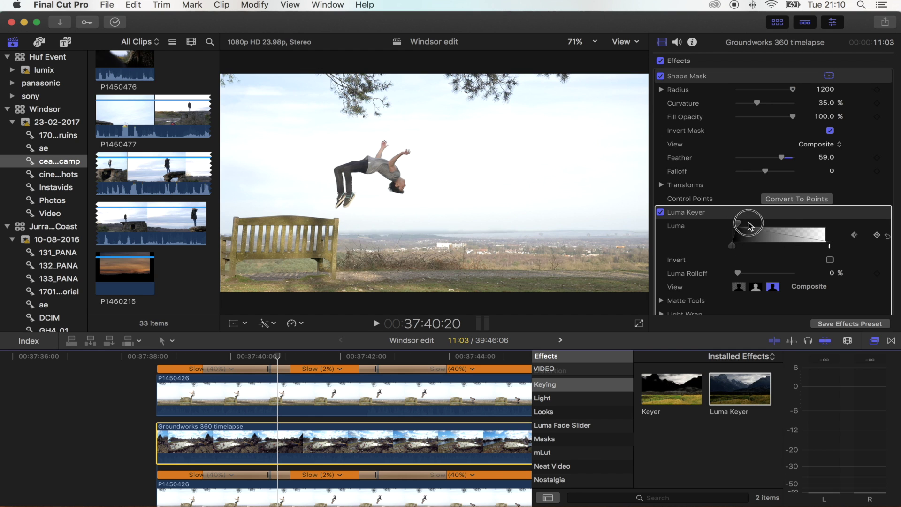
drag(834, 232, 774, 227)
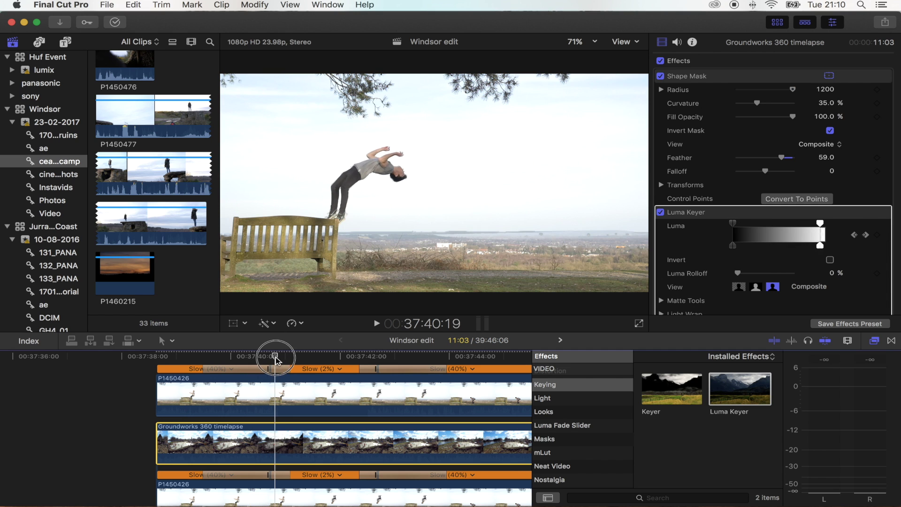
drag(276, 356, 176, 360)
scroll(187, 357, down, 2)
key(space)
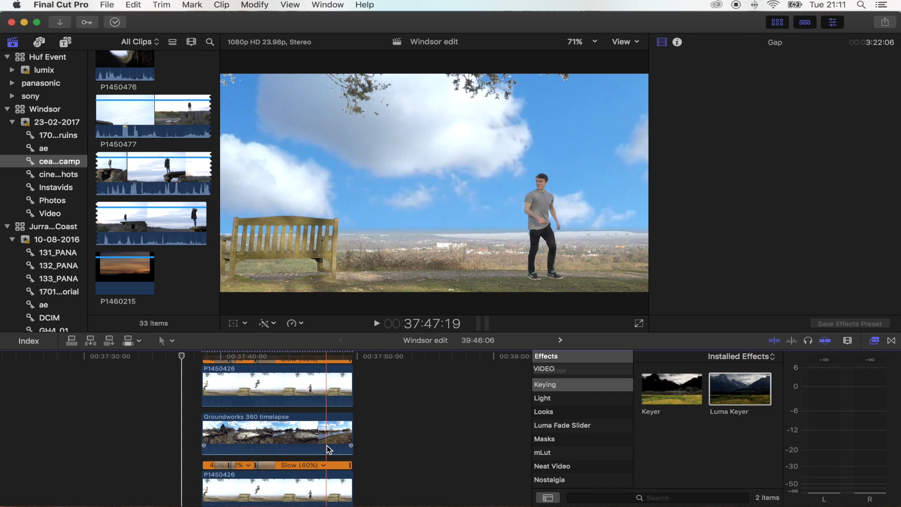
Combine the three stacked sky-replacement clips into a new compound clip in the 23-02-2017 event, keeping the default name
scroll(326, 446, down, 3)
drag(387, 464, 202, 366)
scroll(250, 410, up, 2)
right_click(250, 410)
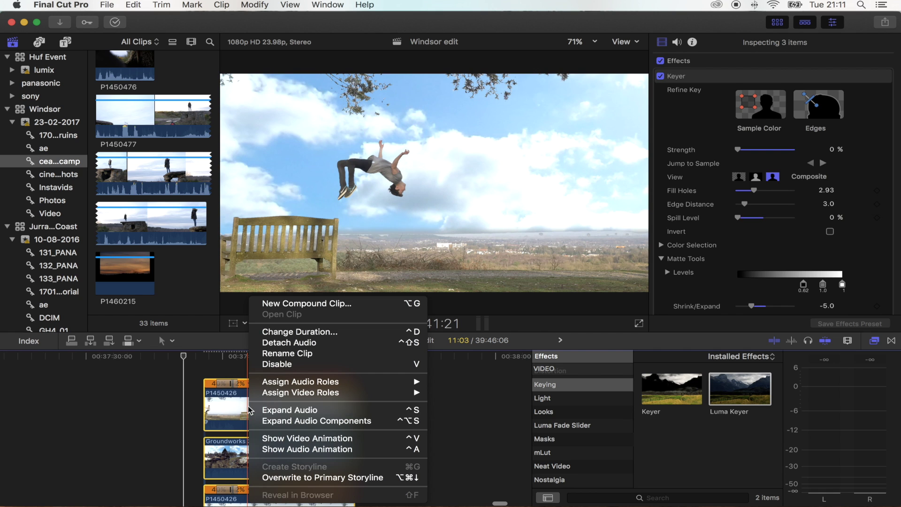
click(307, 304)
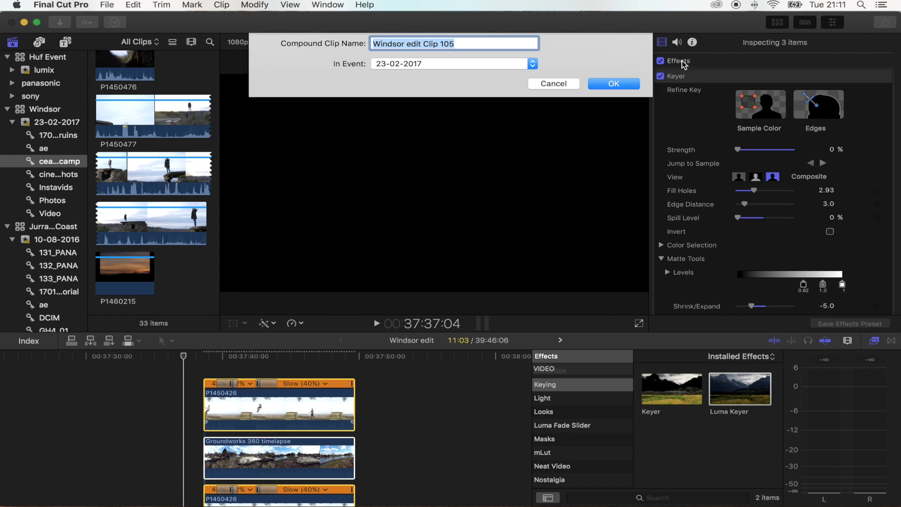
click(610, 88)
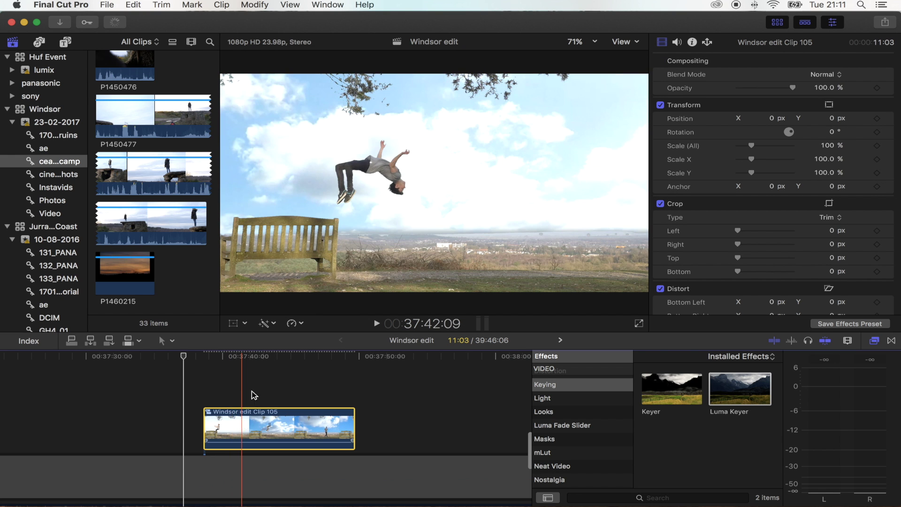
Keyframe a zoom on the compound clip from 100% at 37:38:15 to 128% at 37:49:17, with end position X 18.1 px, Y -43.8 px
click(248, 428)
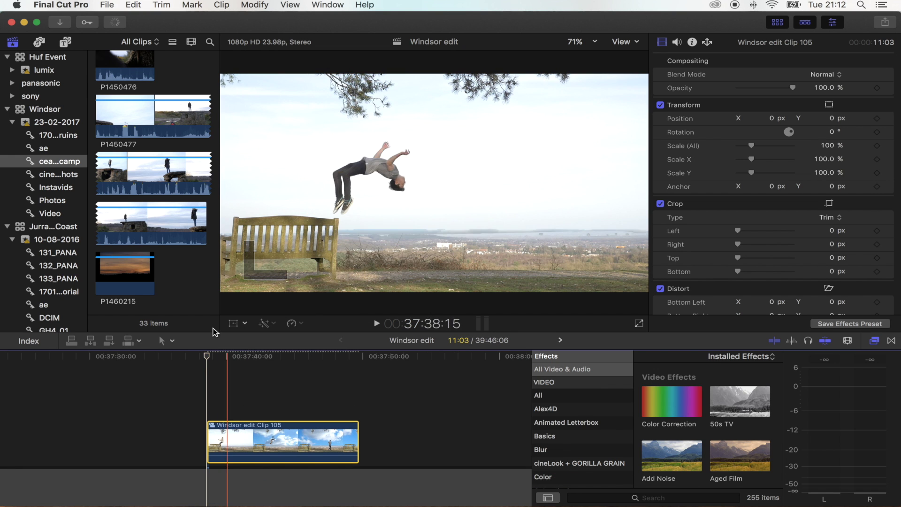
click(233, 323)
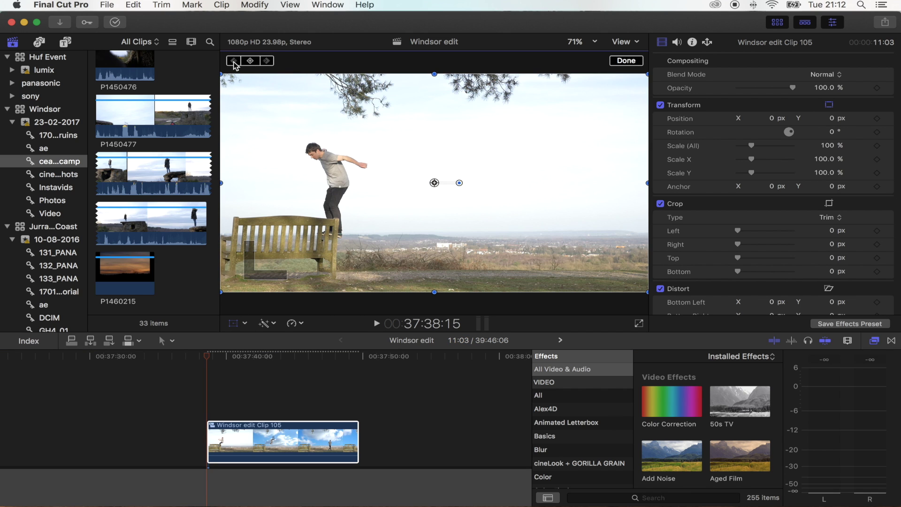
drag(352, 358, 358, 359)
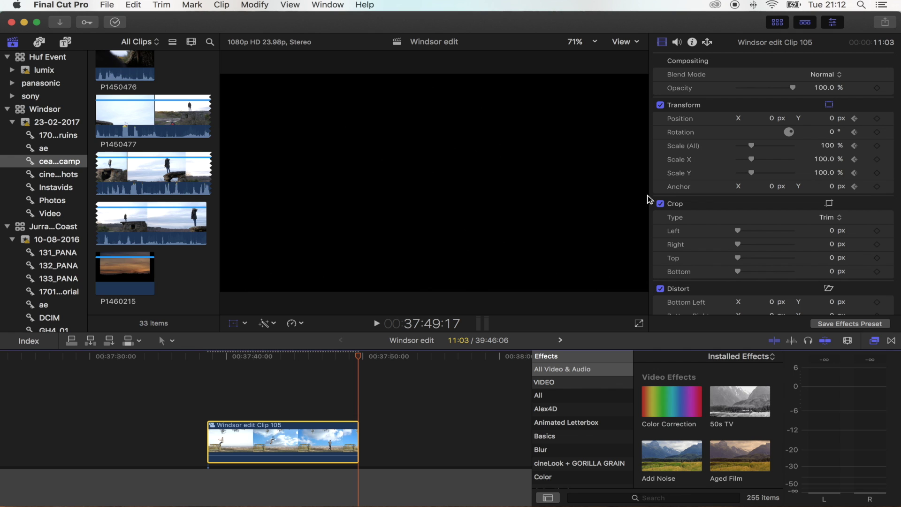
drag(752, 146, 756, 150)
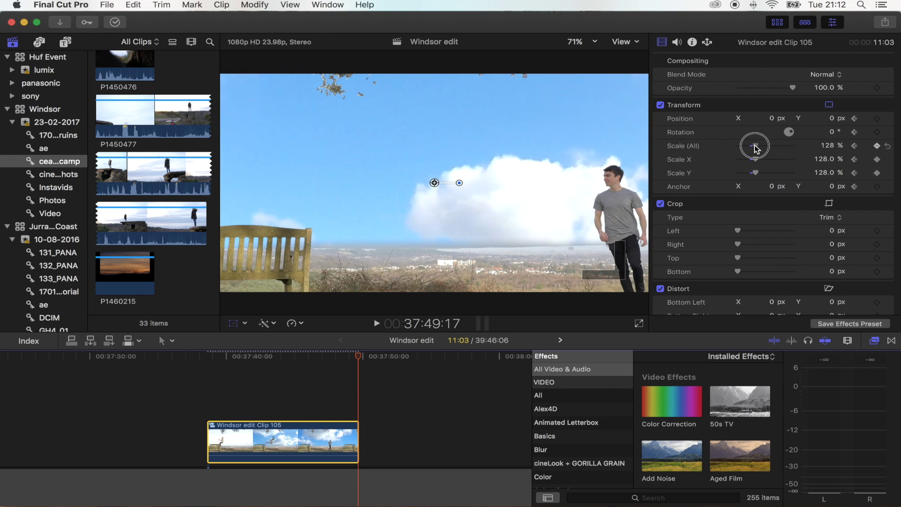
drag(439, 187, 439, 193)
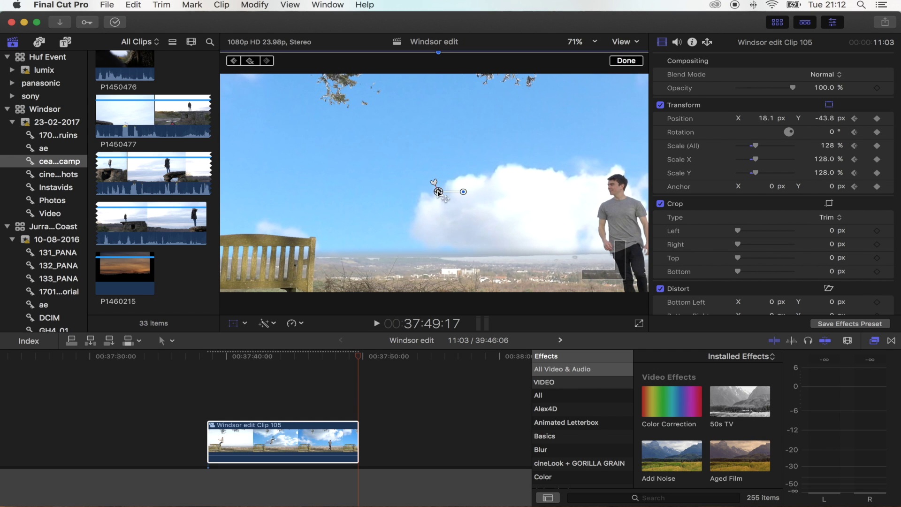
click(227, 358)
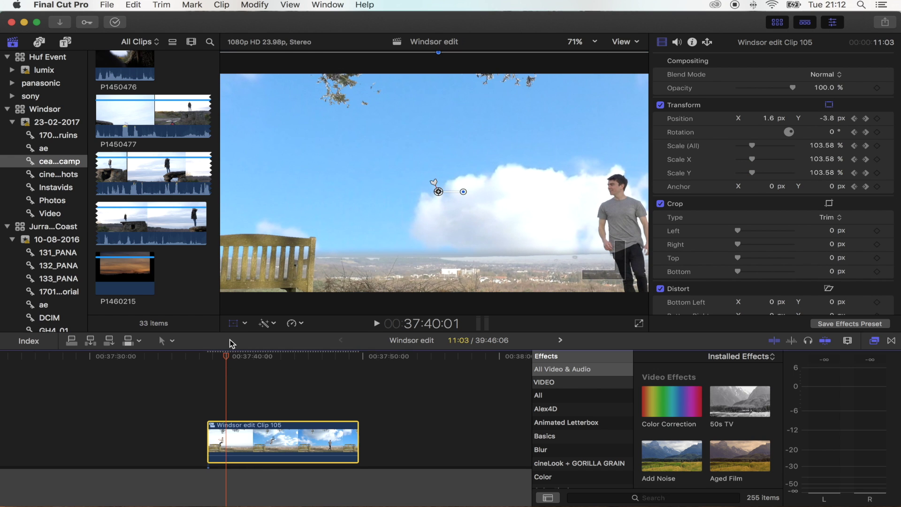
key(space)
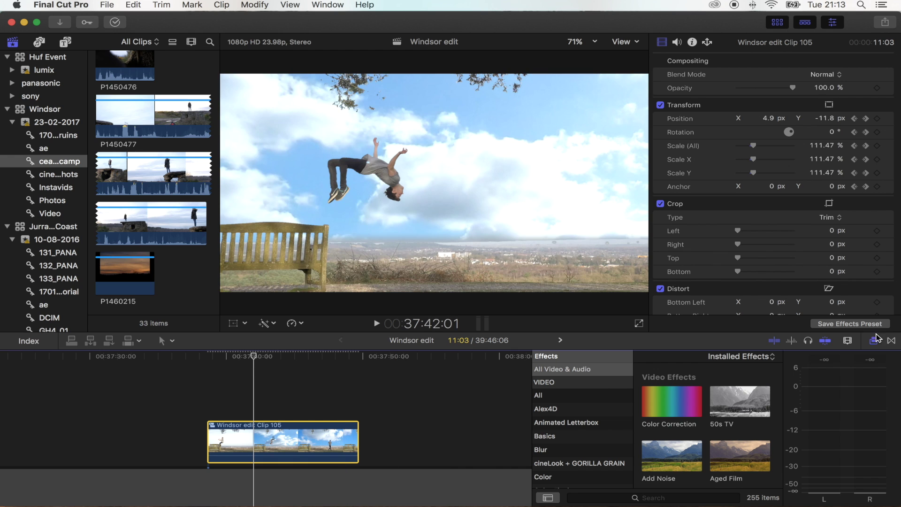
Search the effects for "handheld" and apply the Handheld effect to the compound clip
click(647, 499)
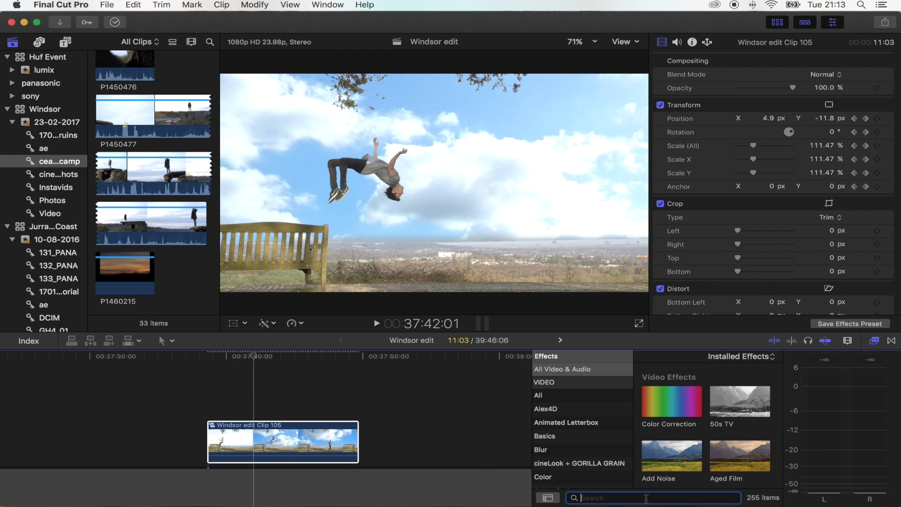
text(handheld)
drag(645, 409, 291, 434)
Set the Handheld effect's Distance to 0 at the compound clip's start, 37:38:15
click(253, 356)
drag(253, 356, 207, 357)
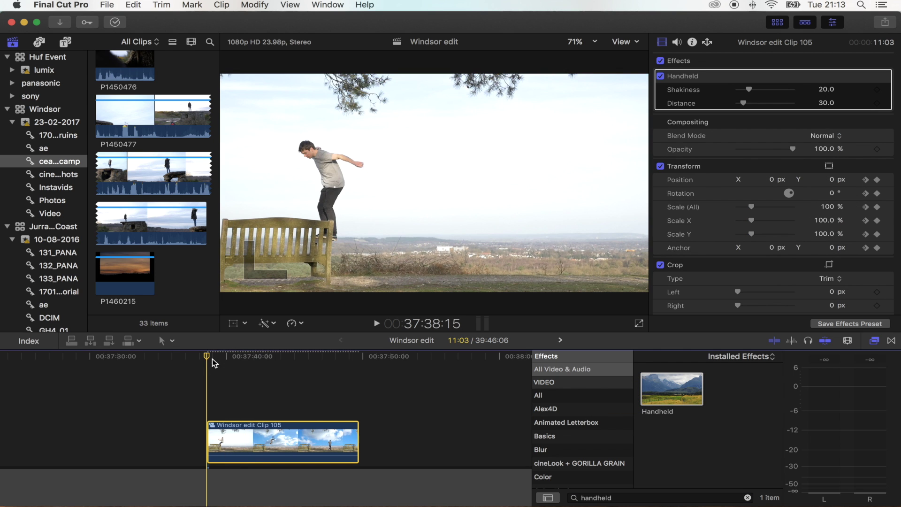
key(space)
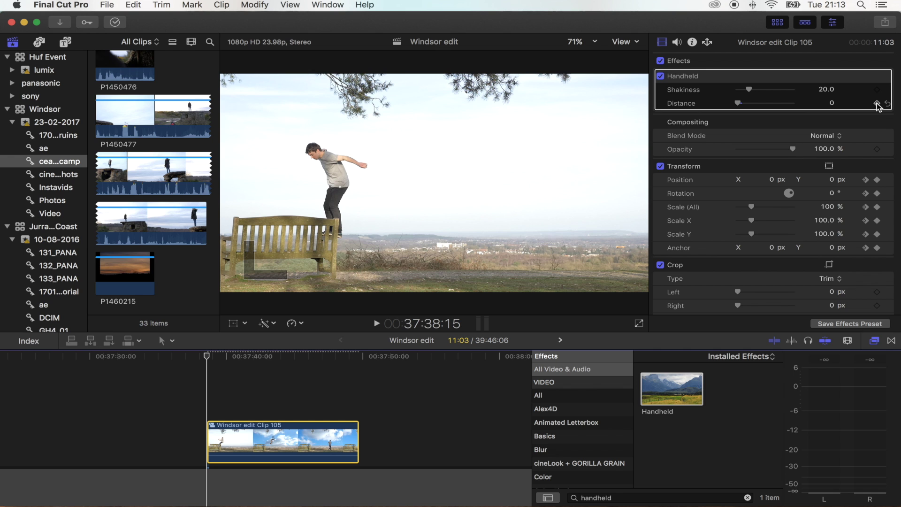
Keyframe the Handheld effect's Distance at 46.5 at 37:48:07 and play back the compound clip to check the shake
drag(292, 361, 340, 362)
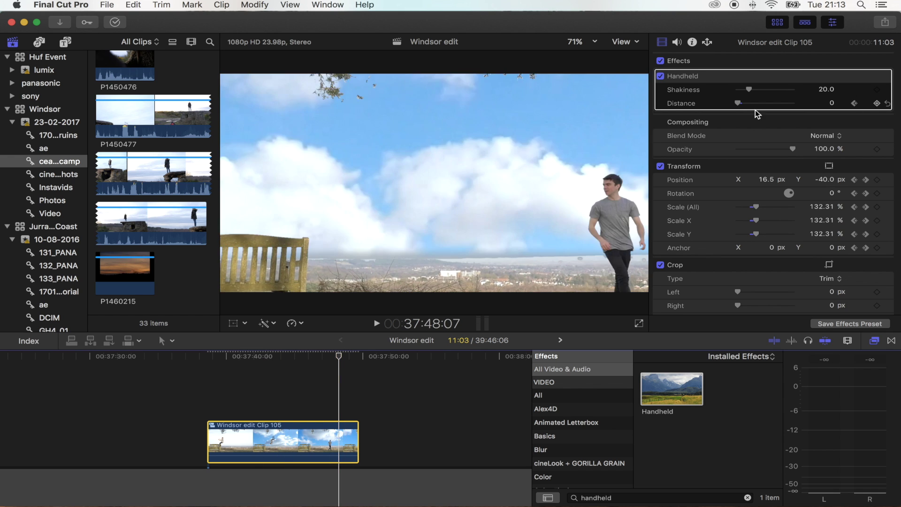
drag(742, 104, 749, 105)
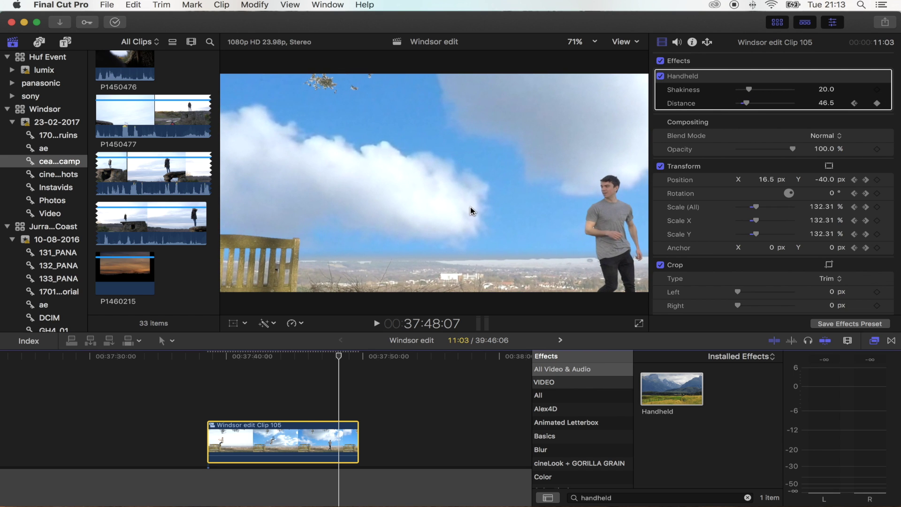
drag(277, 357, 227, 358)
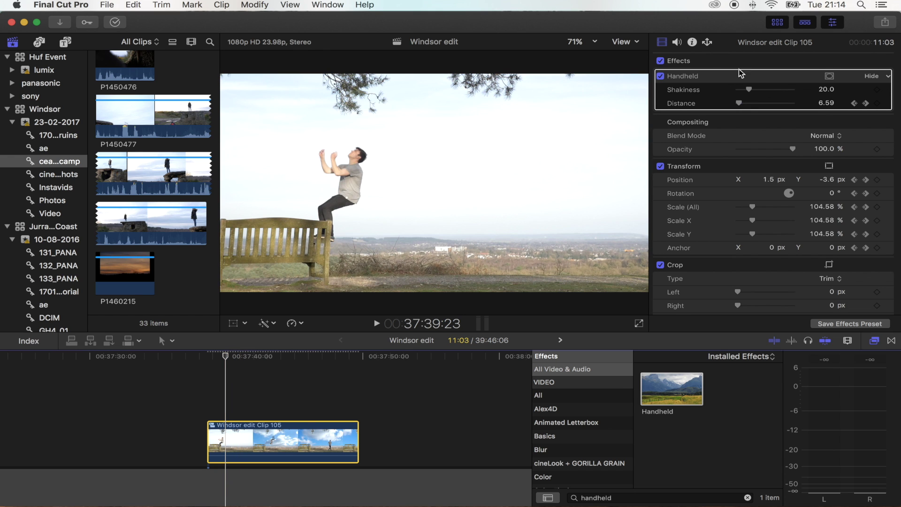
key(space)
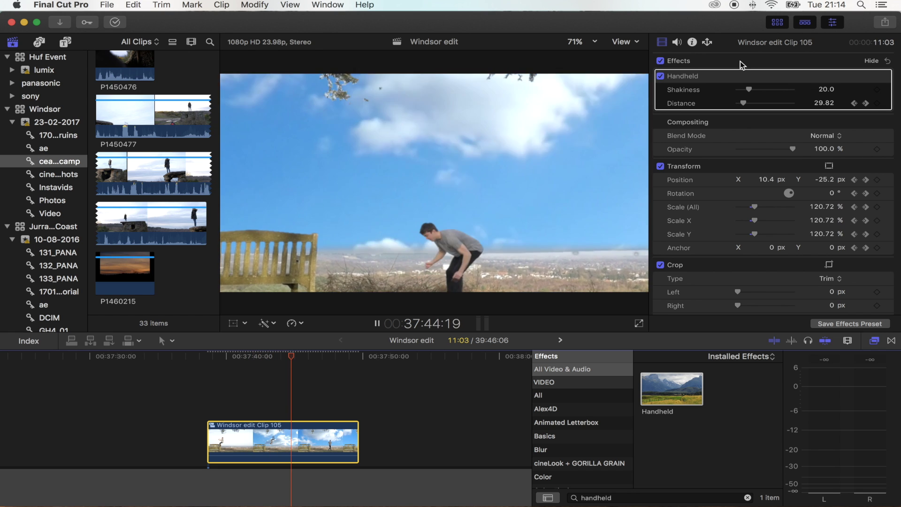
click(247, 362)
Place an Adjustment Layer title above the compound clip at 37:38:15 and extend it to the clip's full 11:03 length
scroll(235, 416, up, 3)
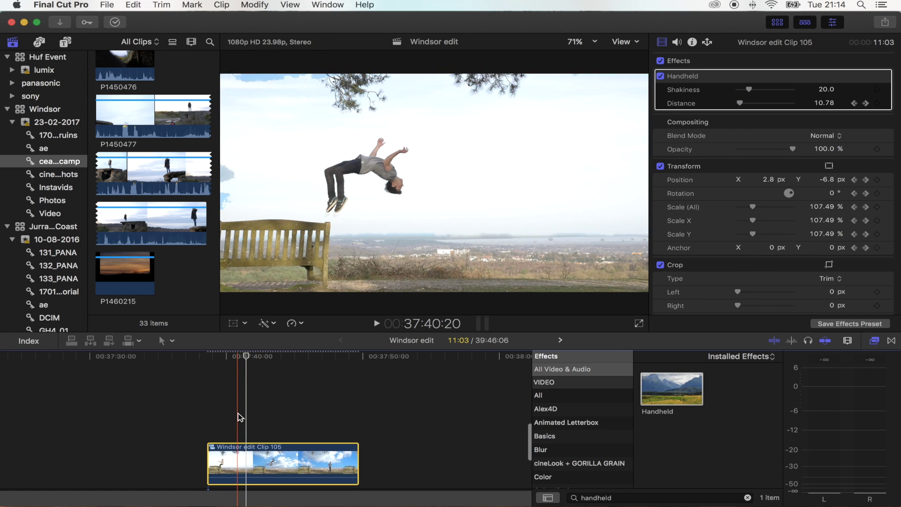
scroll(222, 418, up, 1)
click(222, 418)
mouse_move(221, 356)
mouse_down()
mouse_move(238, 359)
mouse_move(227, 356)
mouse_up()
click(65, 43)
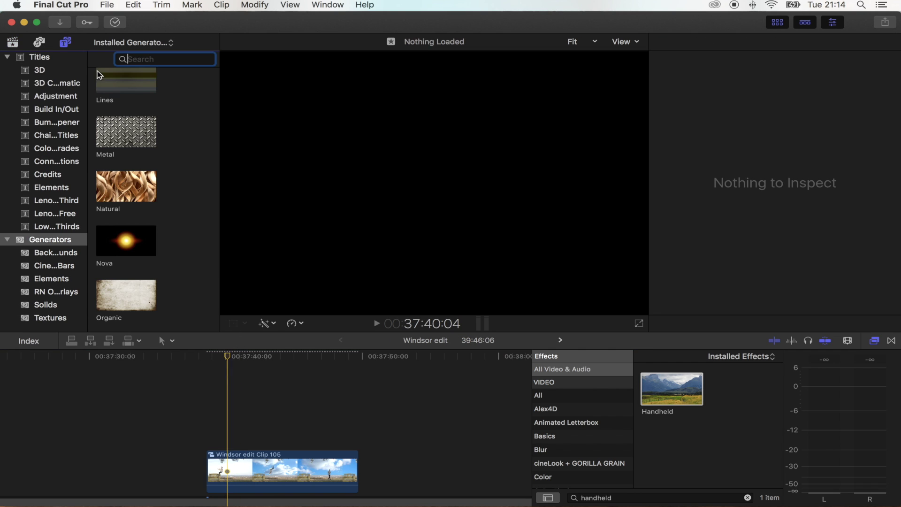
click(55, 96)
drag(125, 91, 203, 424)
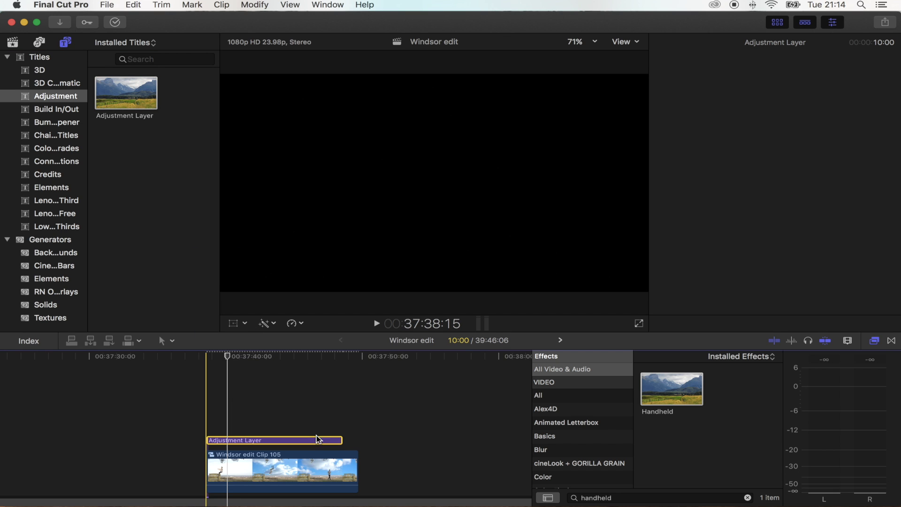
drag(342, 440, 358, 441)
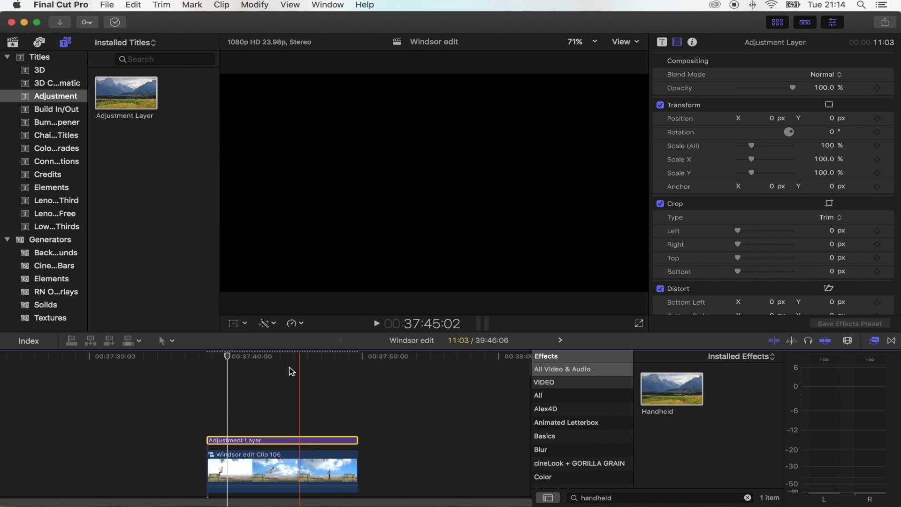
Add a 2.35:1 Letterbox and ColorFinale to the adjustment layer, and apply the Orange dolphin.cube LUT
click(269, 357)
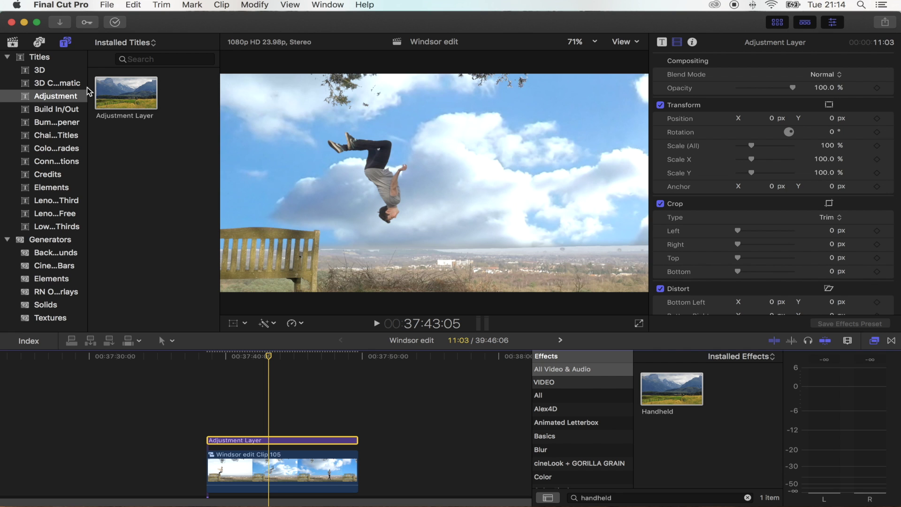
click(7, 57)
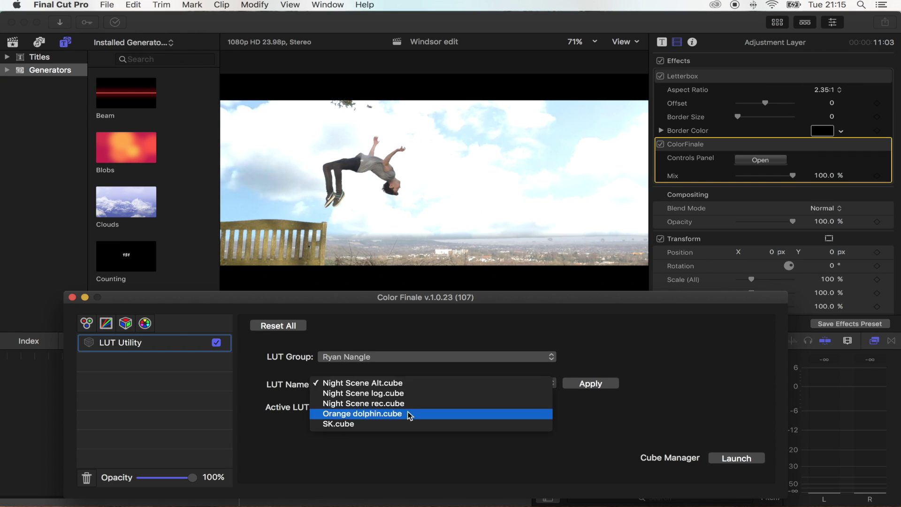
click(362, 413)
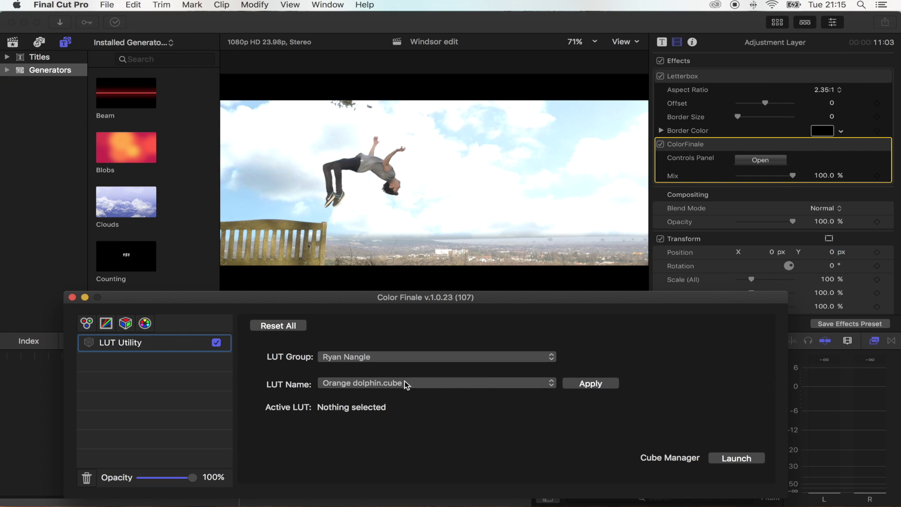
Play back the graded backflip shot from the clip's start and review the mid-flip sky transition around 37:40:16
click(262, 358)
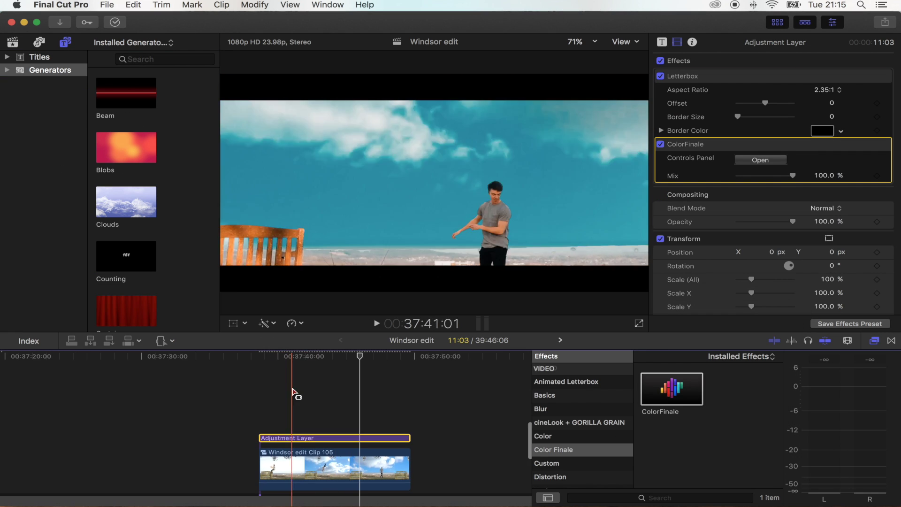
click(265, 365)
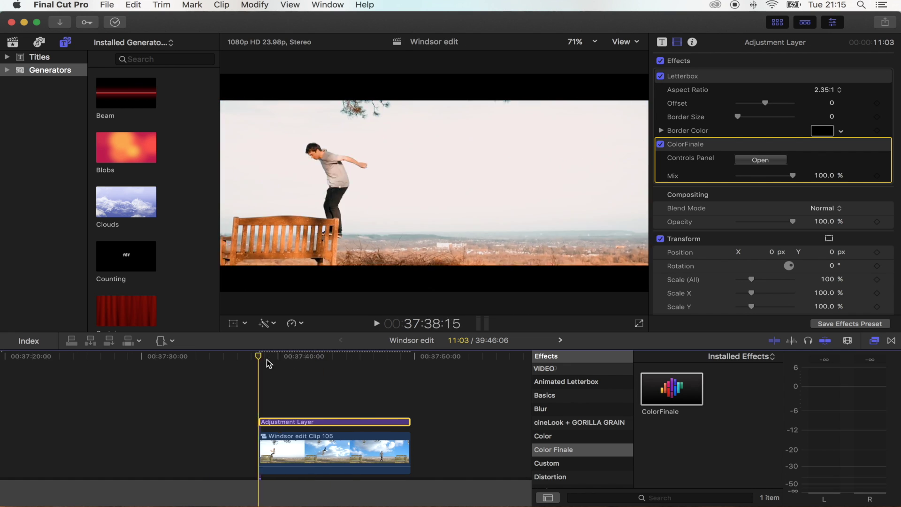
click(227, 359)
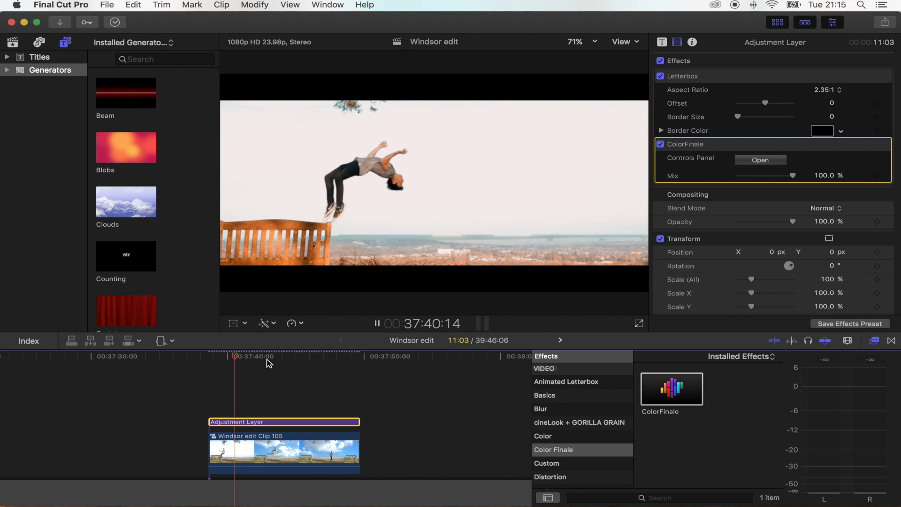
key(space)
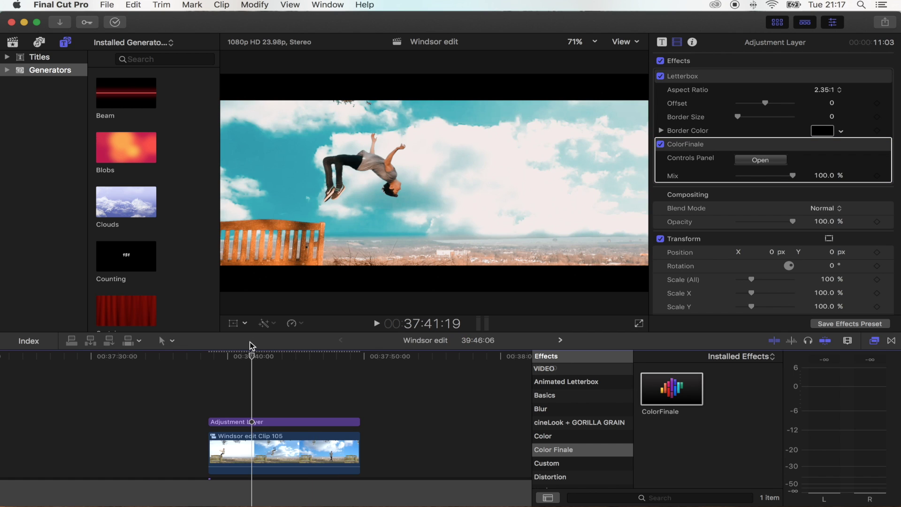
click(236, 355)
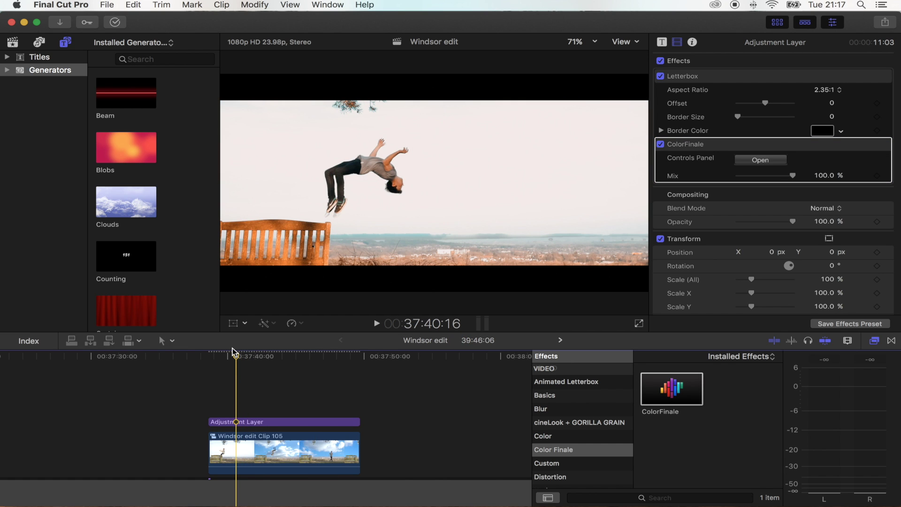